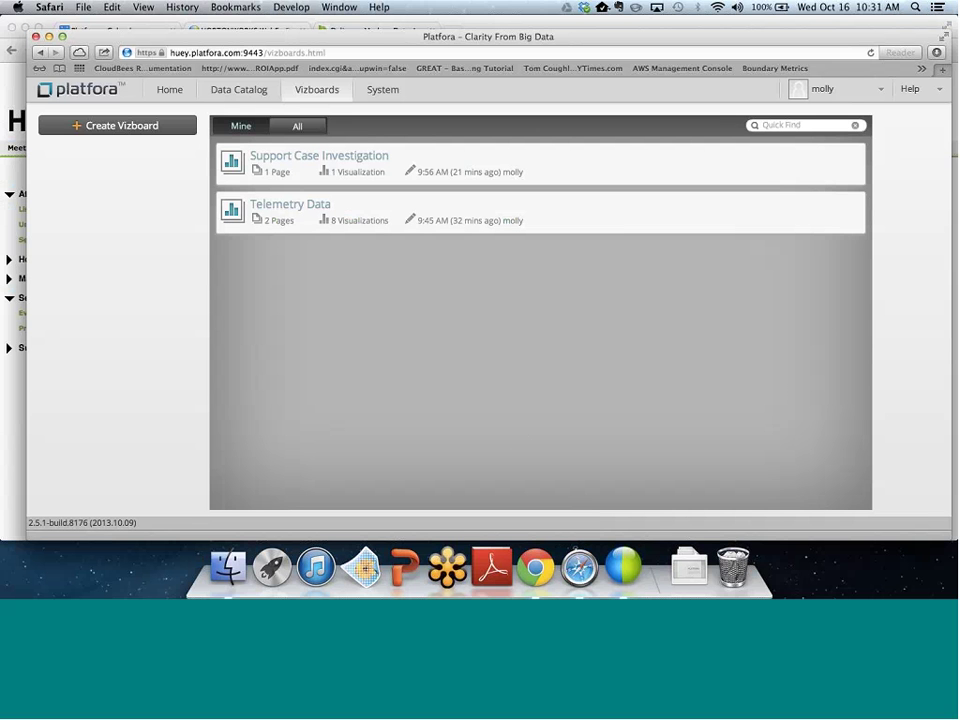
Open the Telemetry Data vizboard and examine the spike in the Logins Per Day chart.
mouse_move(305, 223)
click(308, 207)
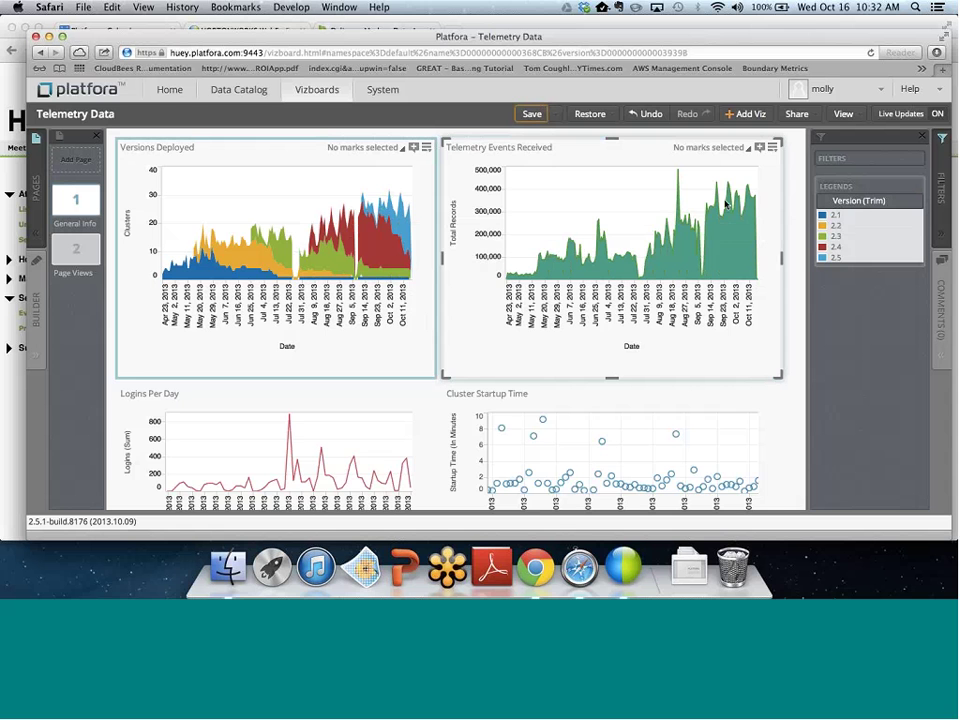
scroll(725, 204, down, 3)
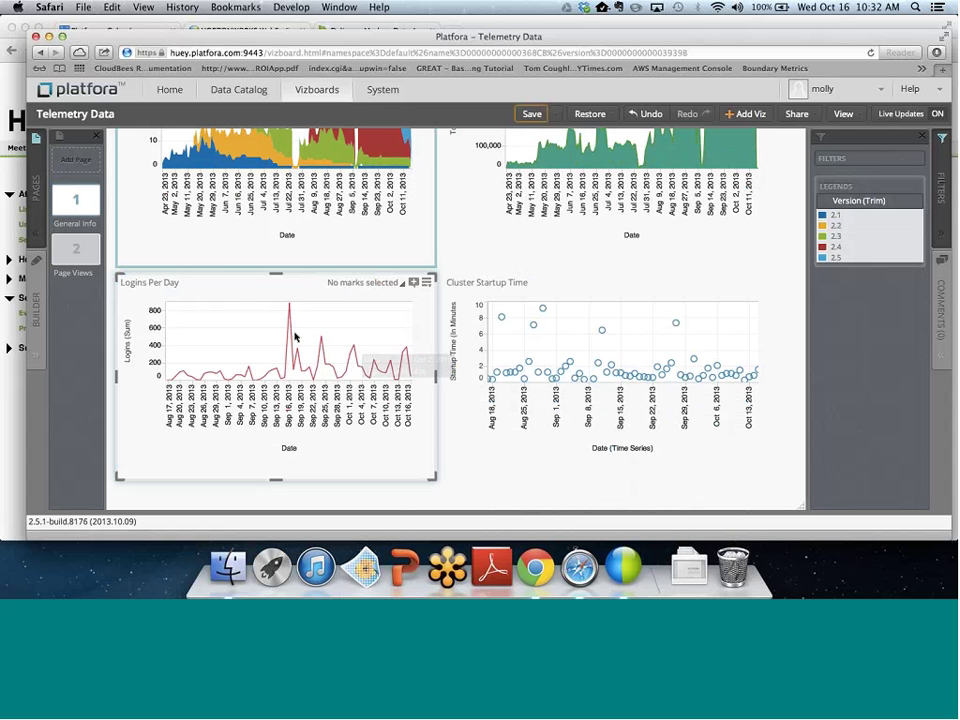
mouse_move(289, 306)
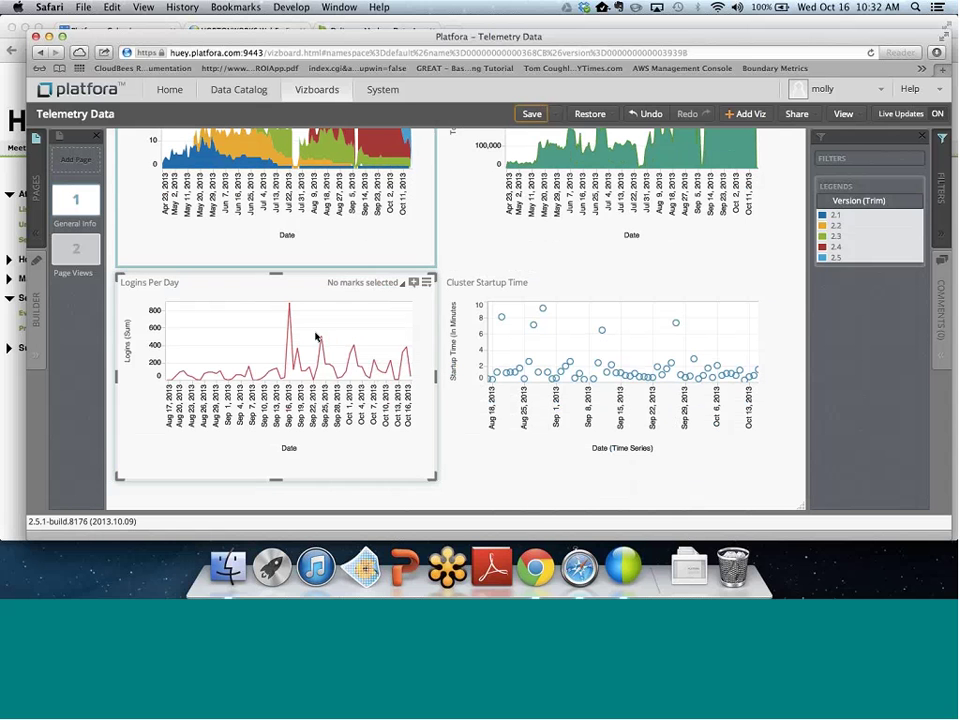
click(320, 334)
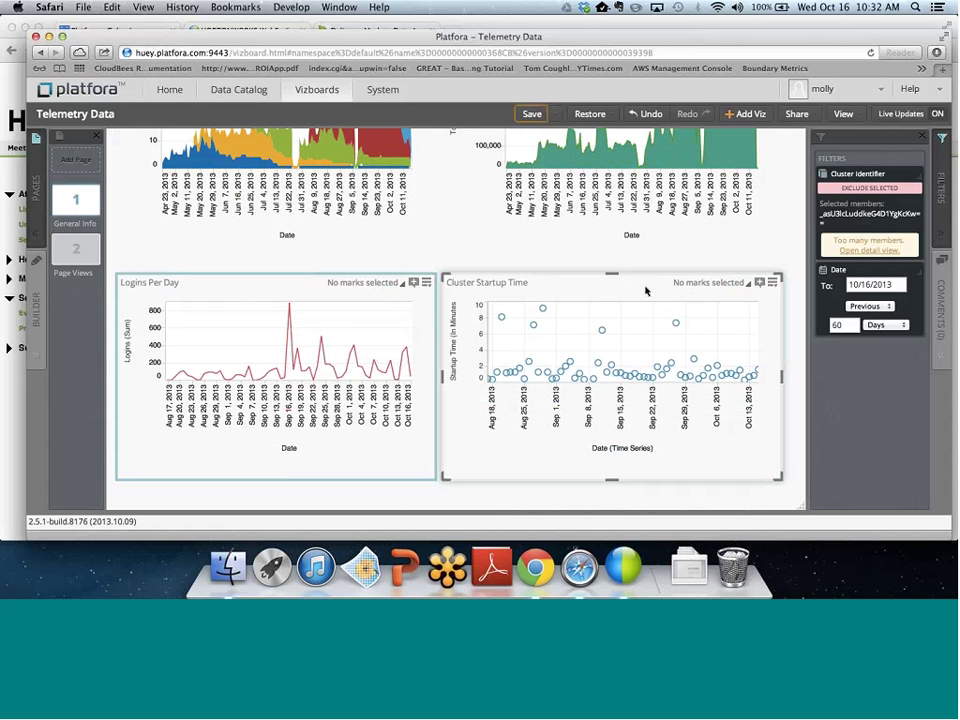
Colour the points of the Cluster Startup Time chart by the Version (Trim) field.
click(645, 291)
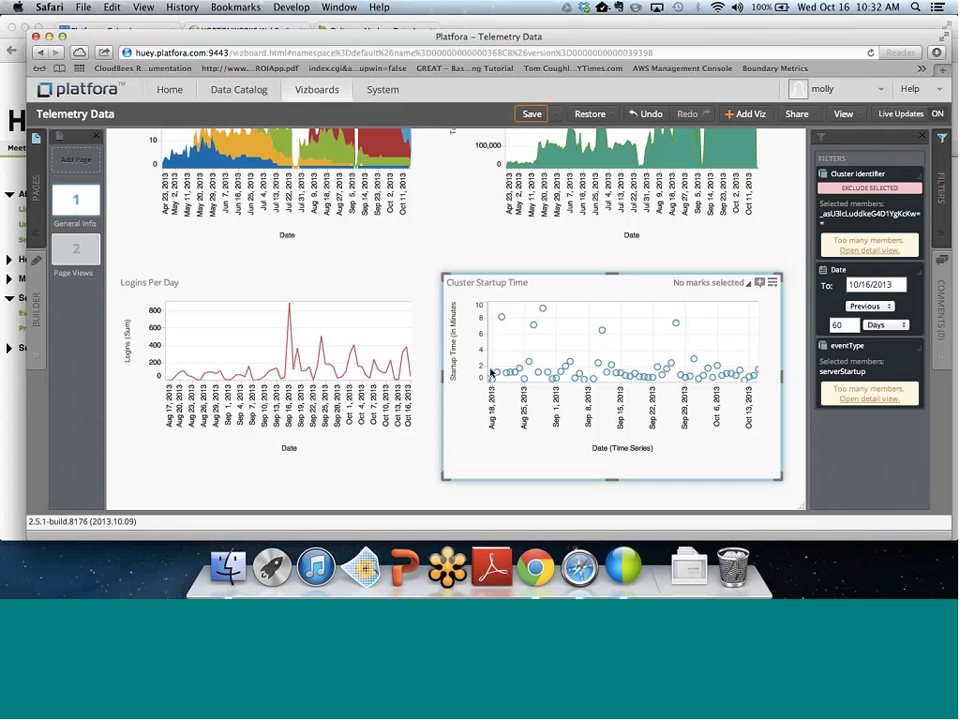
click(545, 319)
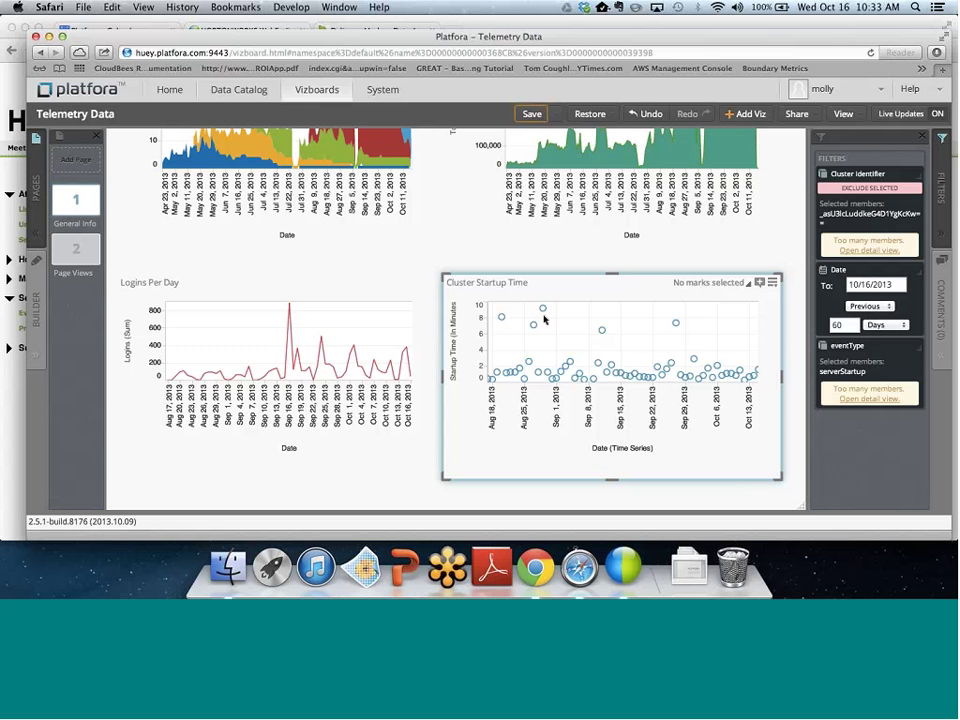
click(37, 310)
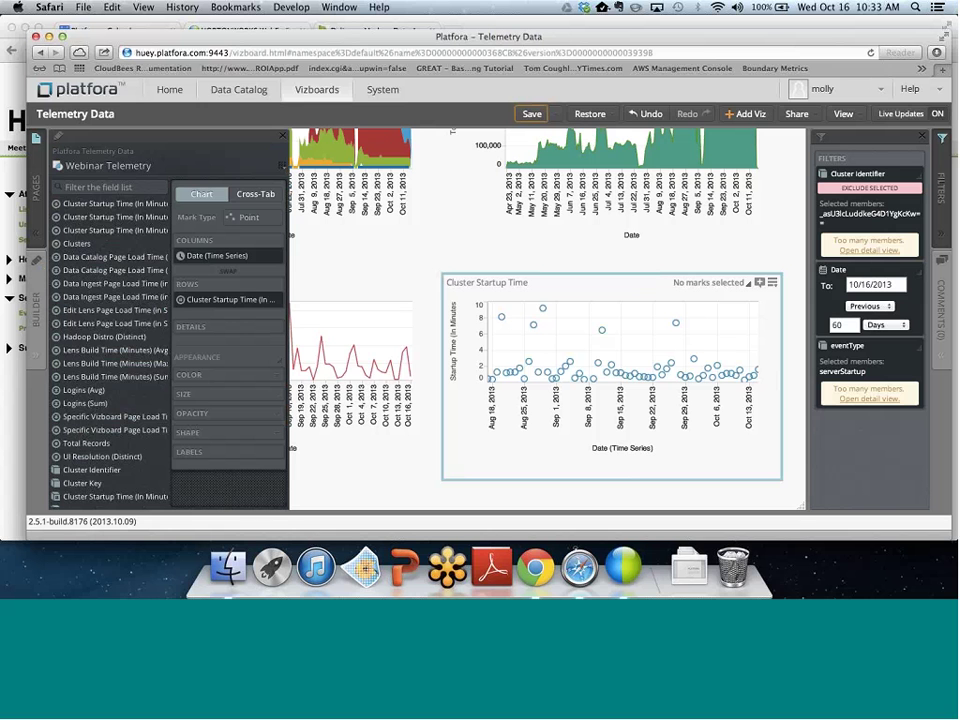
click(83, 187)
text(version)
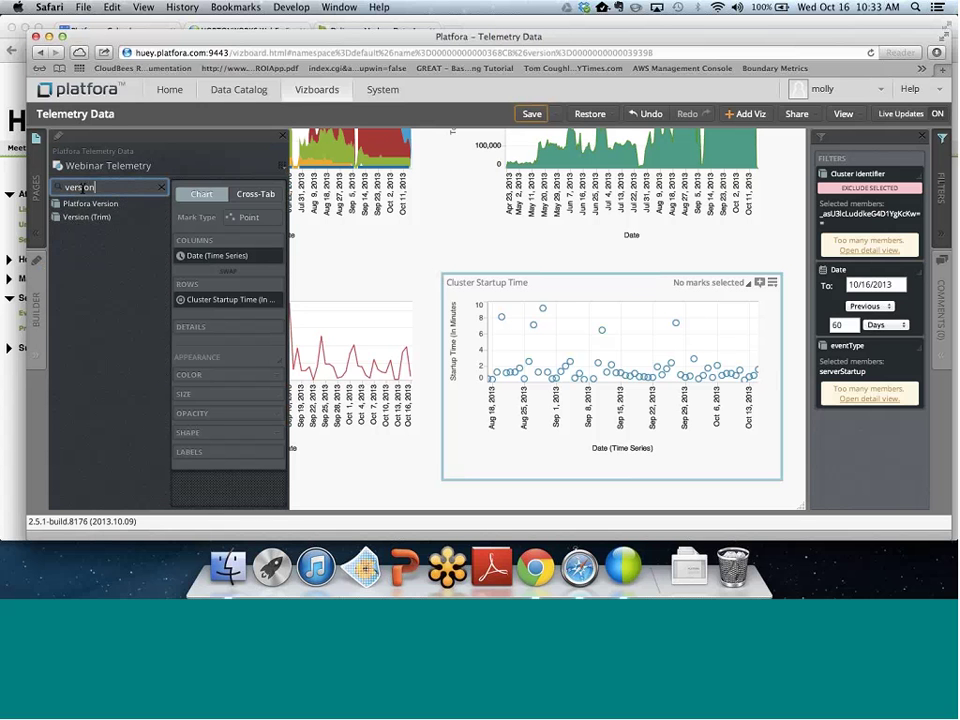
drag(88, 216, 222, 374)
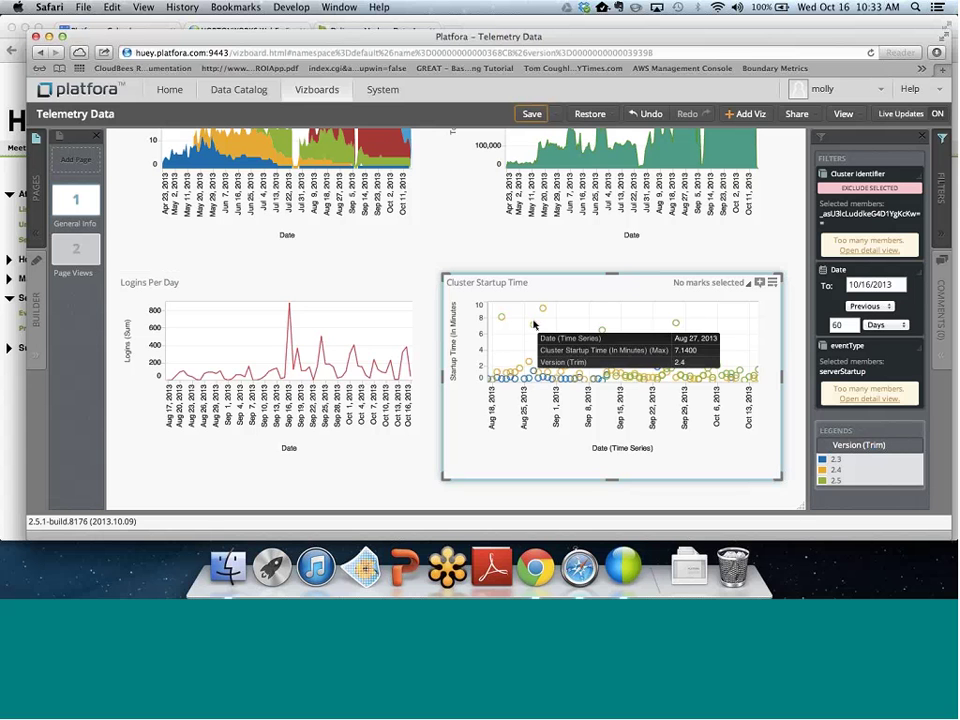
Inspect the high startup-time outliers in the Cluster Startup Time chart, selecting them as a group and clearing the selection.
mouse_move(597, 323)
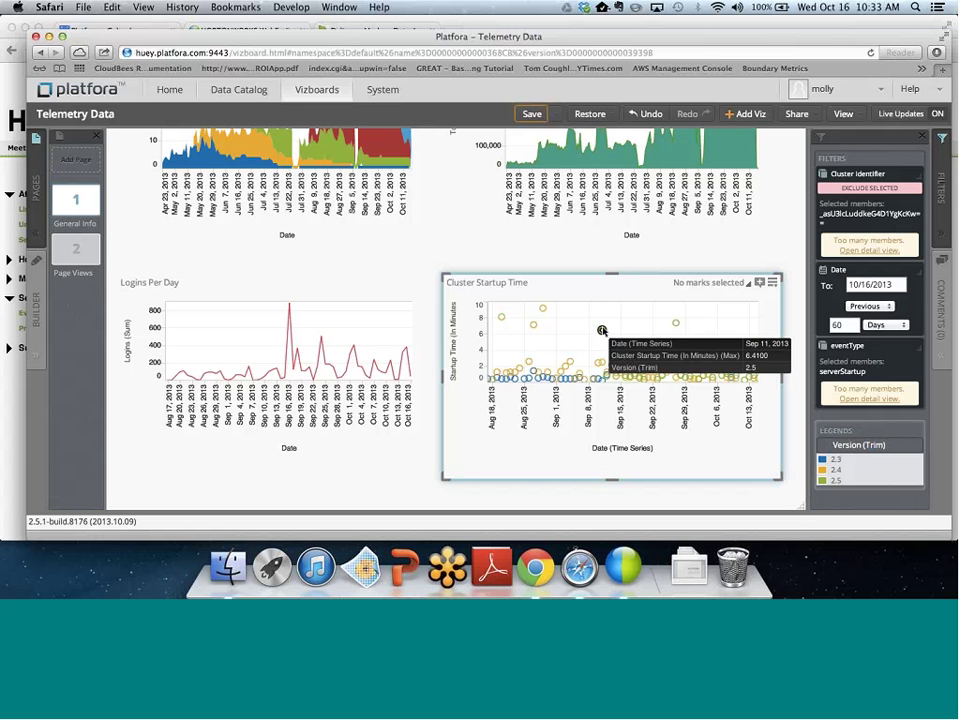
drag(488, 301, 718, 349)
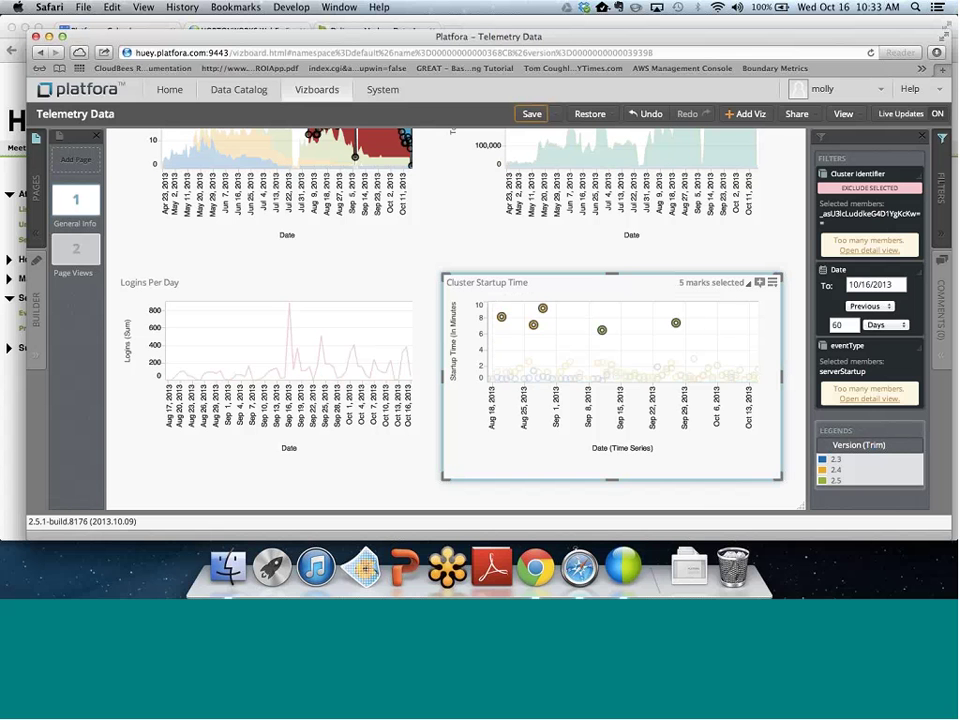
click(720, 322)
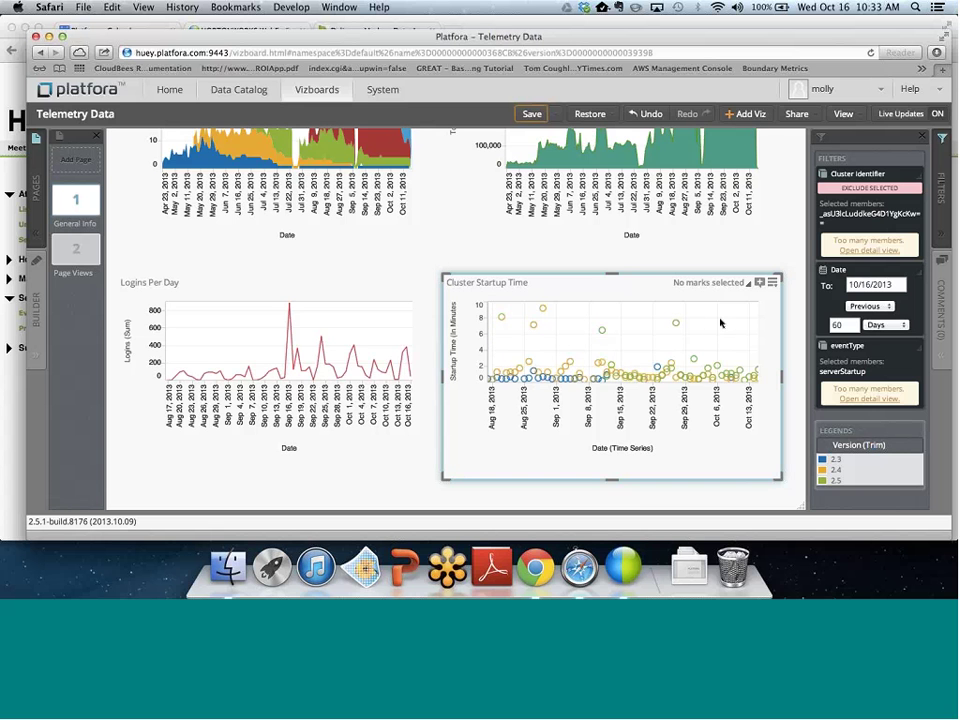
Post a comment on the Cluster Startup Time chart, addressed to the colleague: "hey can you look into these outliers - why did the startup take awhile.".
click(759, 283)
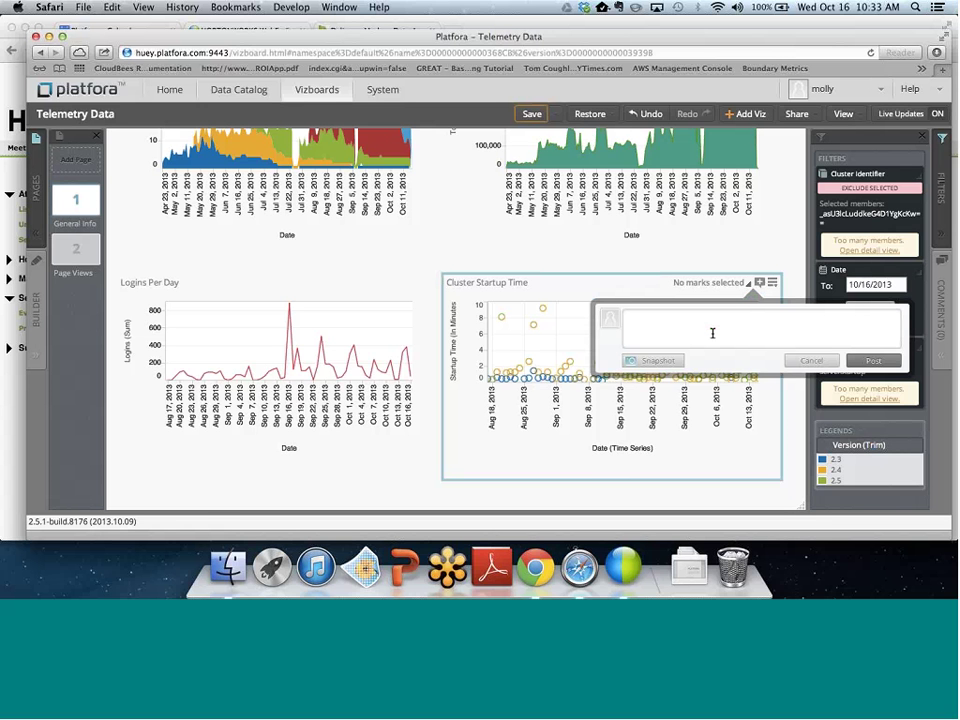
text(Josh - hey can you look into these )
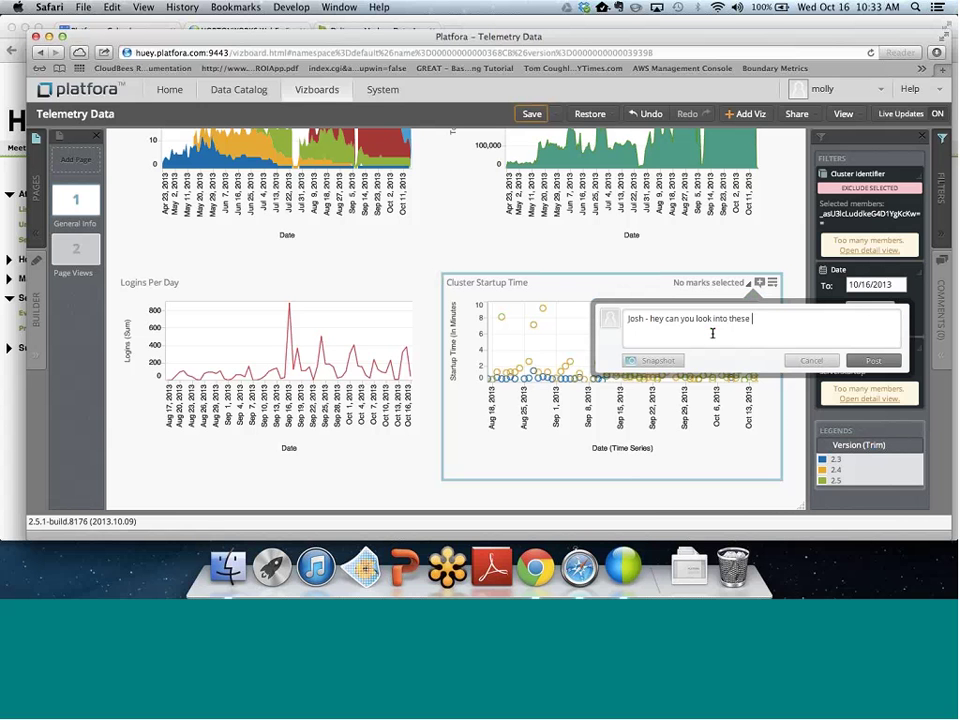
text(outliers - why did the startup take awhile.)
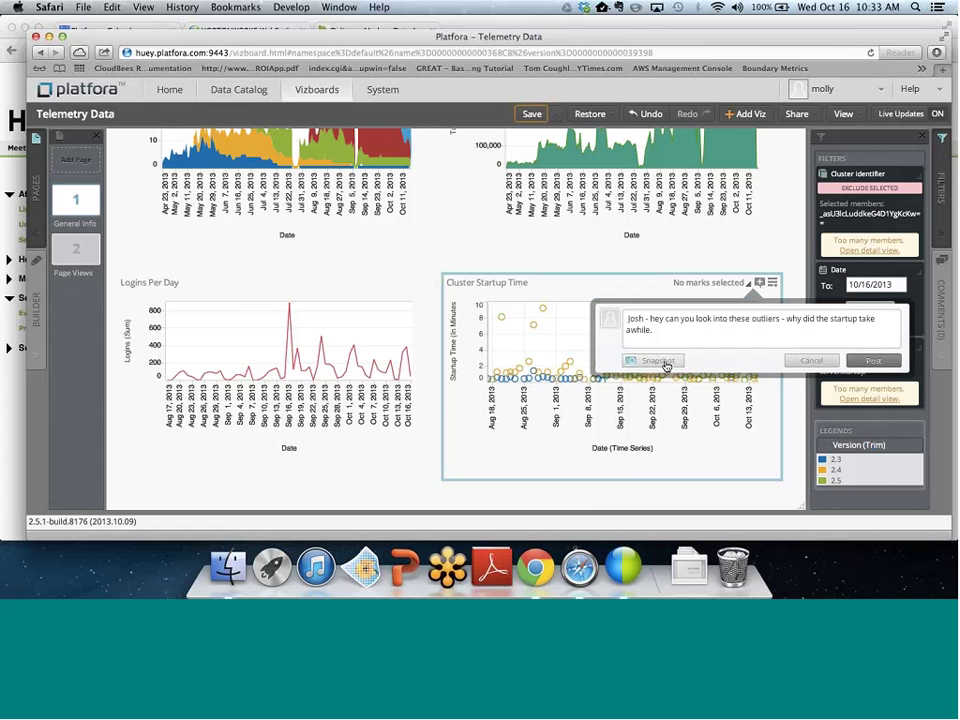
click(873, 360)
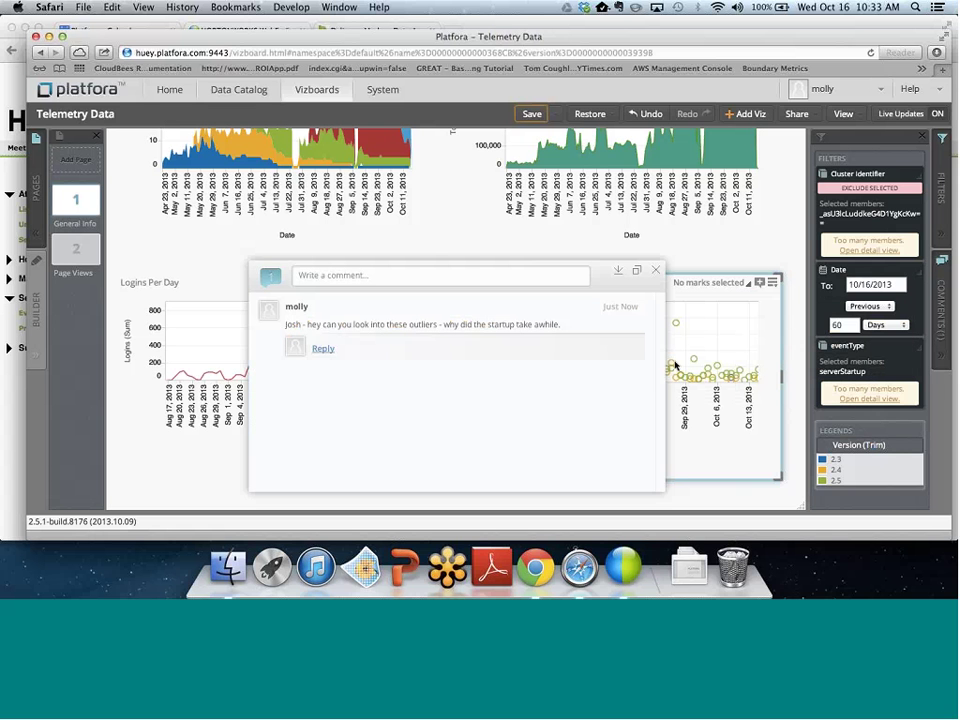
click(655, 270)
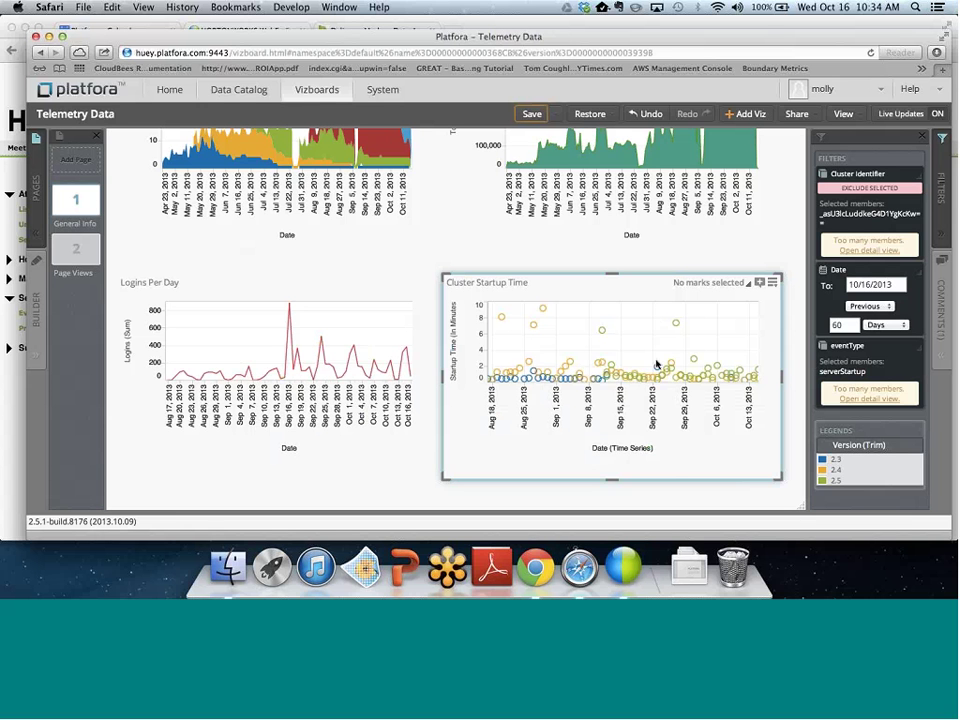
Exclude the five high outliers from the Cluster Startup Time chart, and undo both the exclusion and the version colouring.
mouse_move(702, 372)
drag(492, 306, 705, 333)
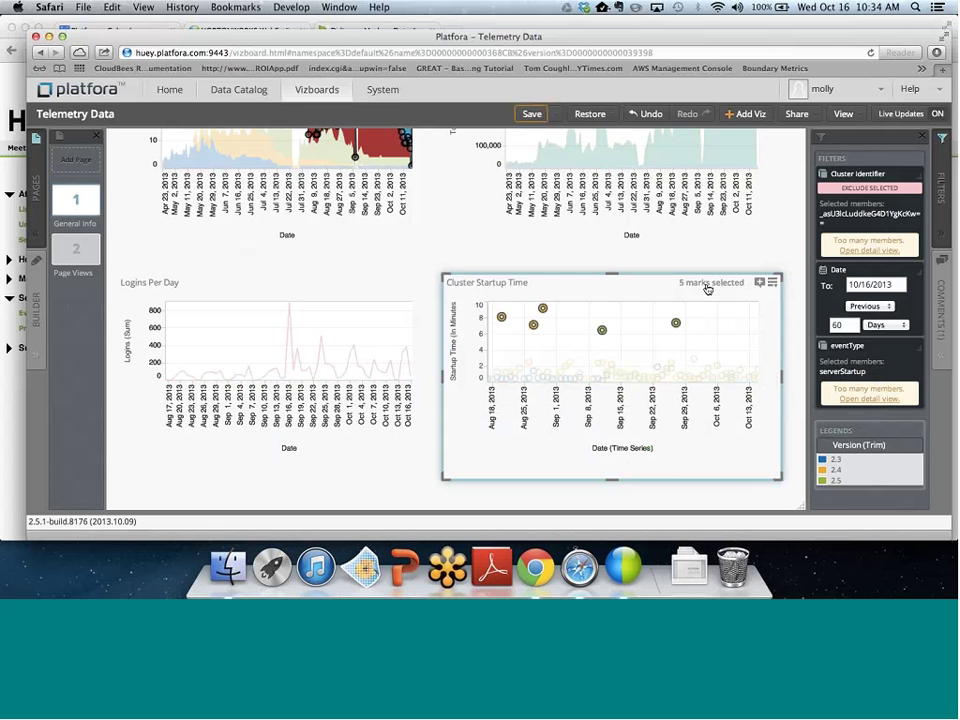
click(707, 289)
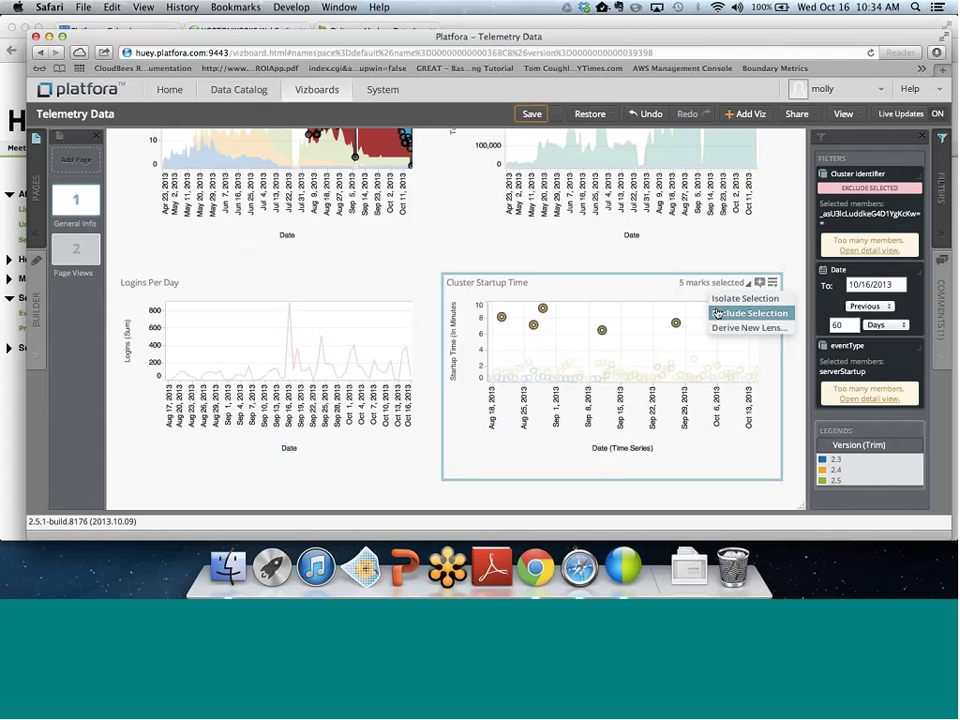
click(716, 313)
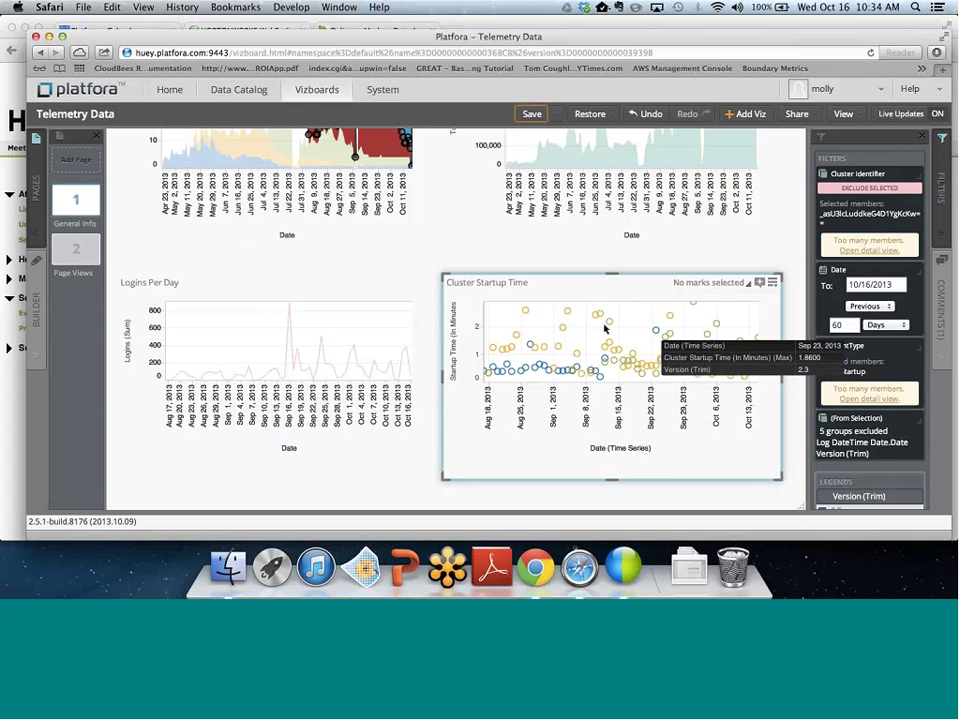
mouse_move(622, 342)
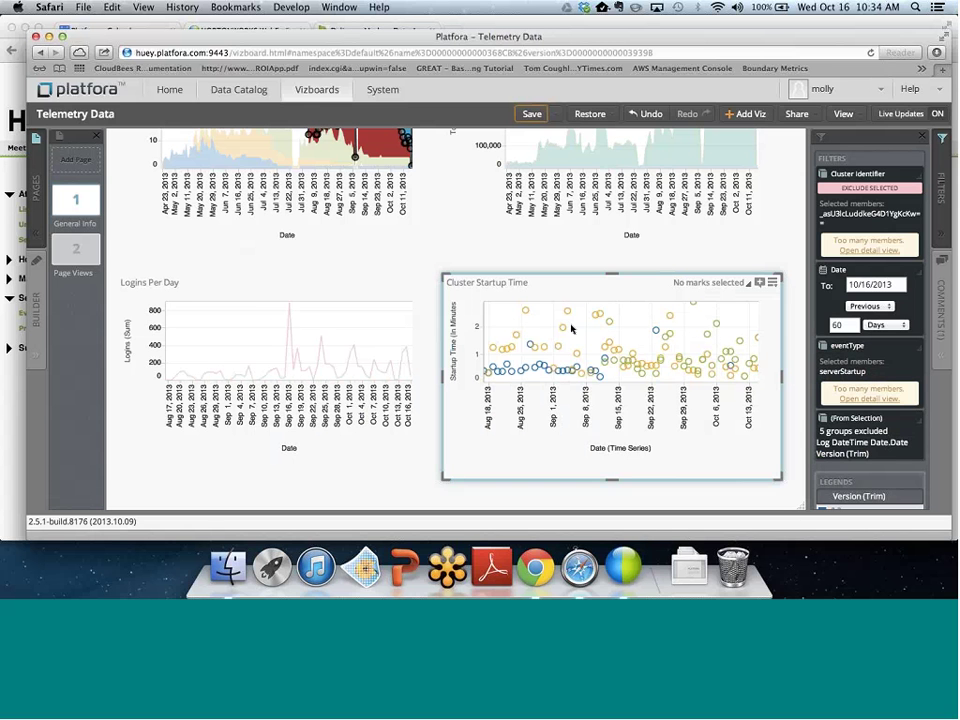
mouse_move(659, 363)
mouse_move(582, 391)
click(646, 115)
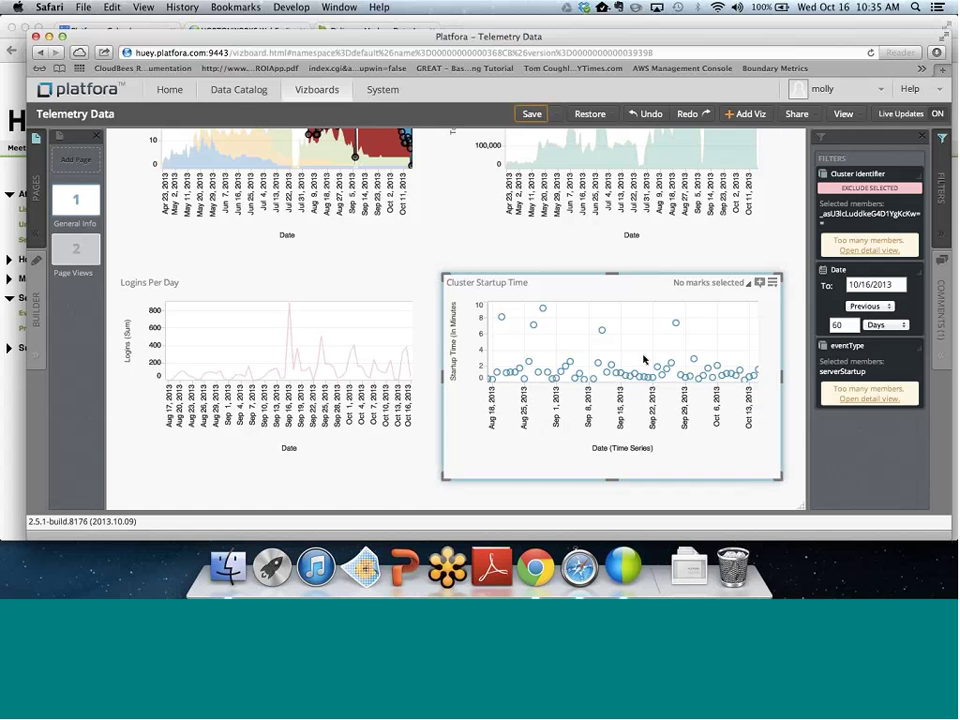
Clear the selected marks and highlight the version 2.2 area in the Versions Deployed chart.
scroll(645, 360, up, 3)
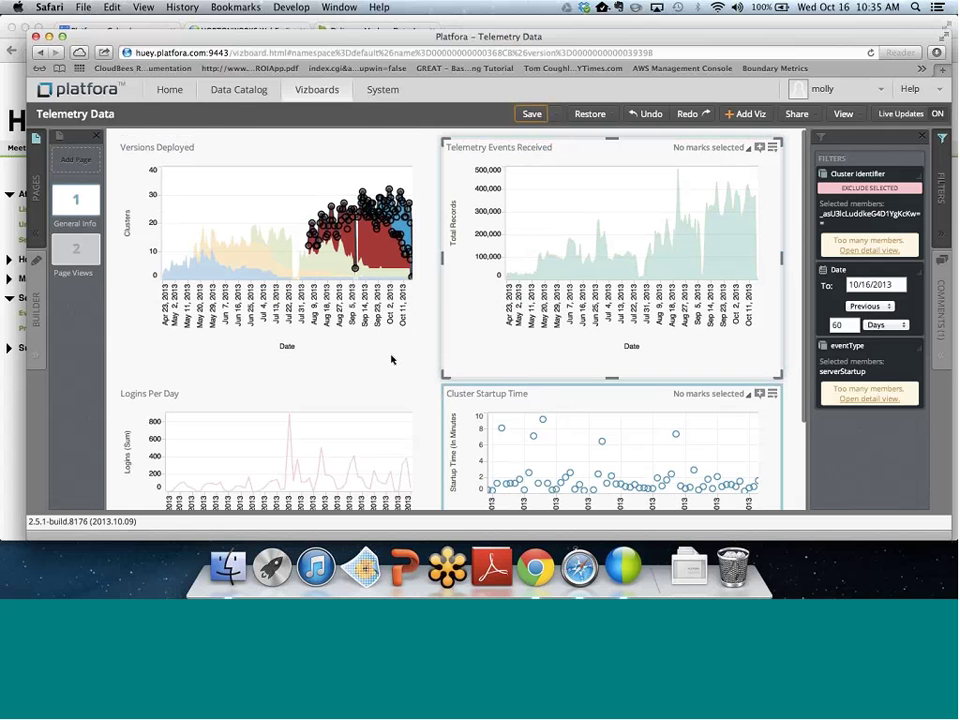
click(392, 360)
click(219, 203)
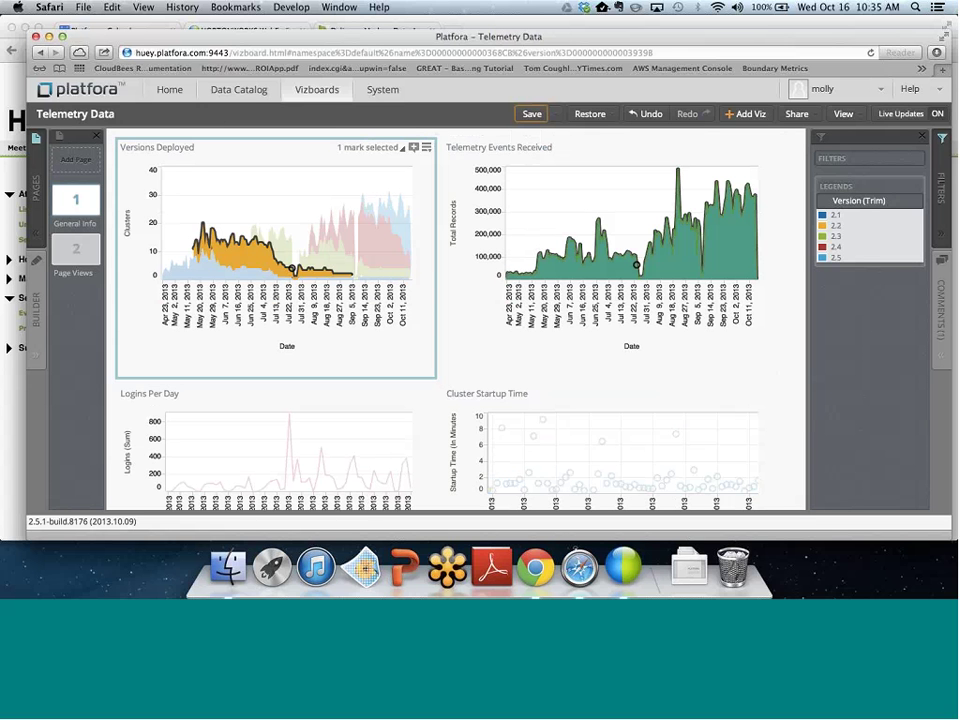
Leave the vizboard without saving and start a new Data Catalog dataset from the Uploads file 20131015_011759-909-agg.log.
click(259, 90)
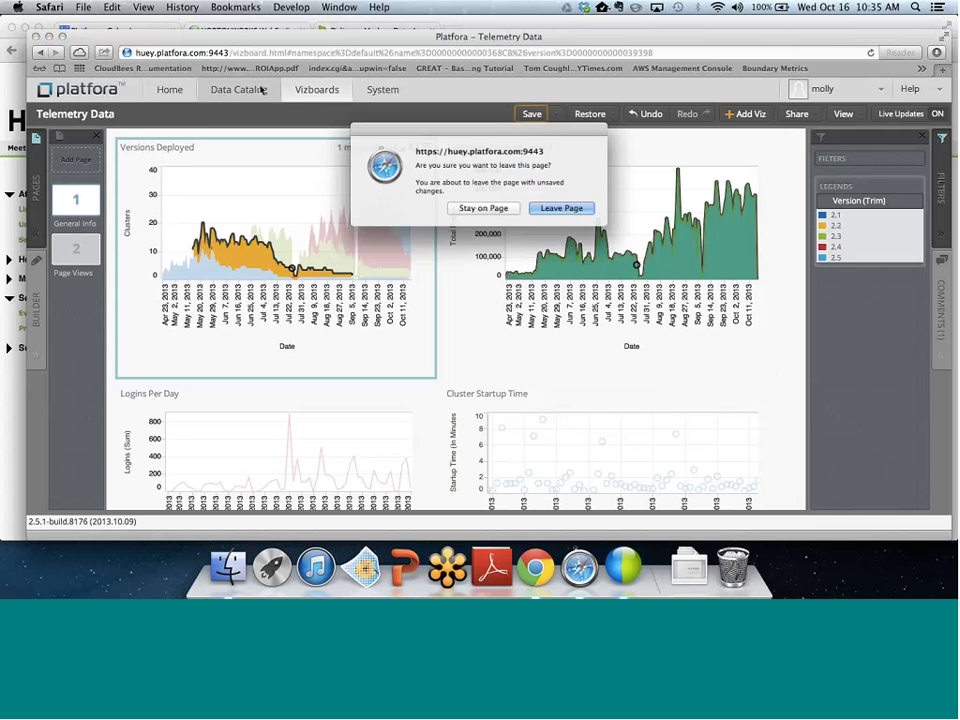
click(567, 211)
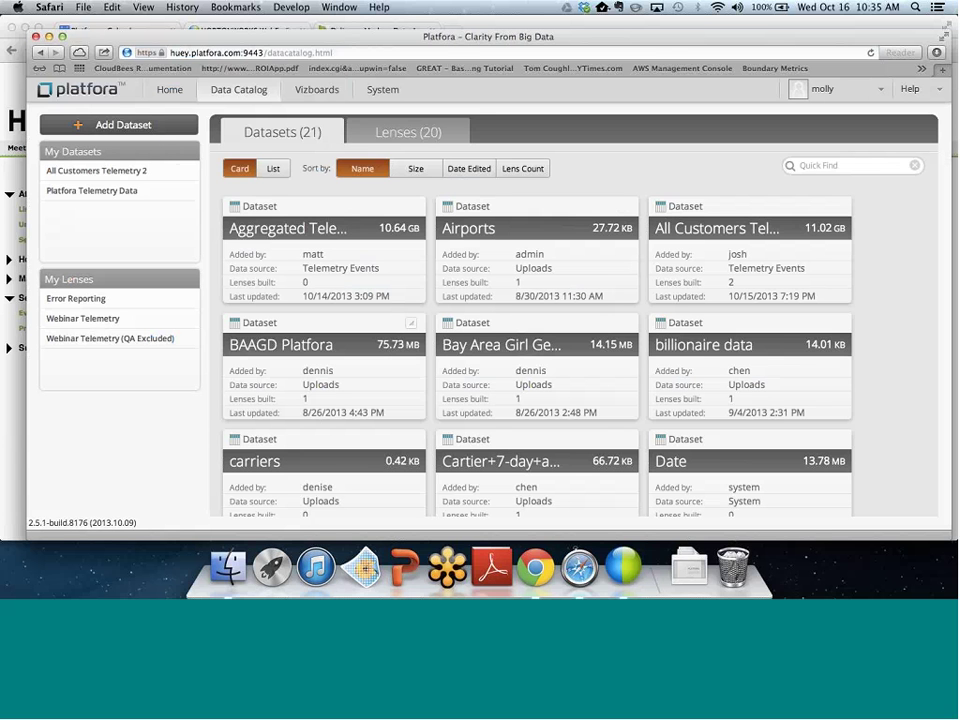
click(143, 126)
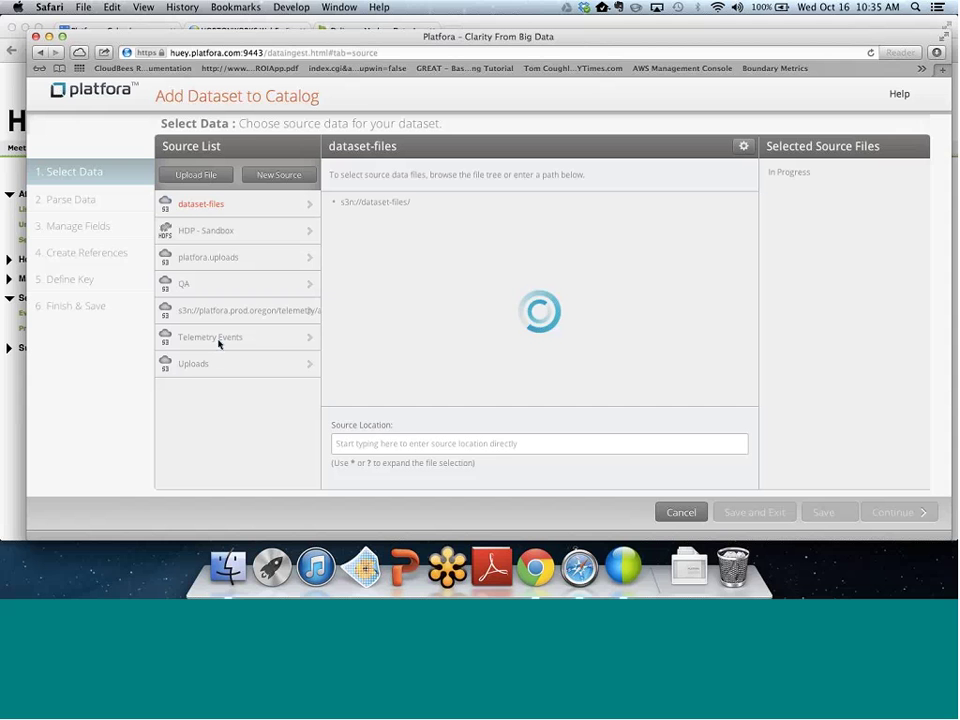
click(203, 365)
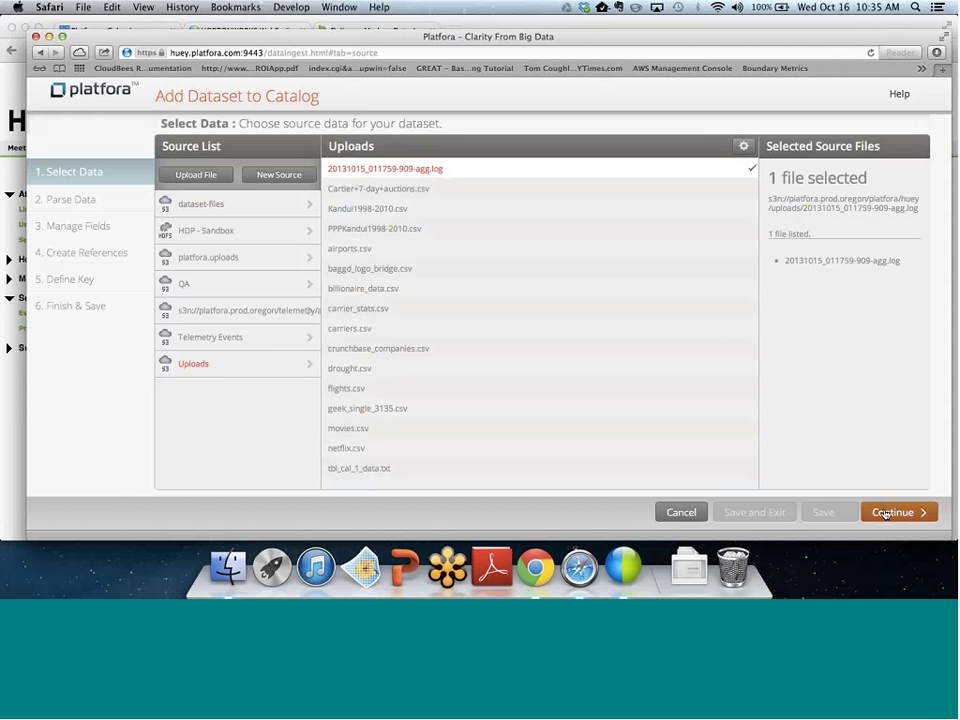
click(886, 513)
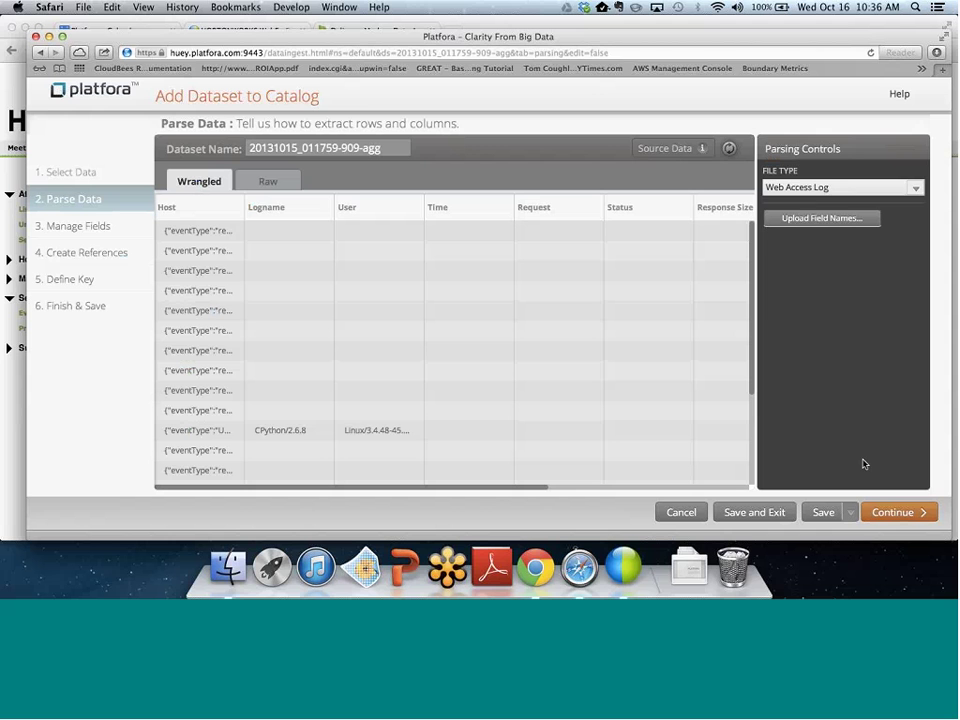
Set the dataset's parsing to the JSON file type with one JSON Object per line.
click(912, 187)
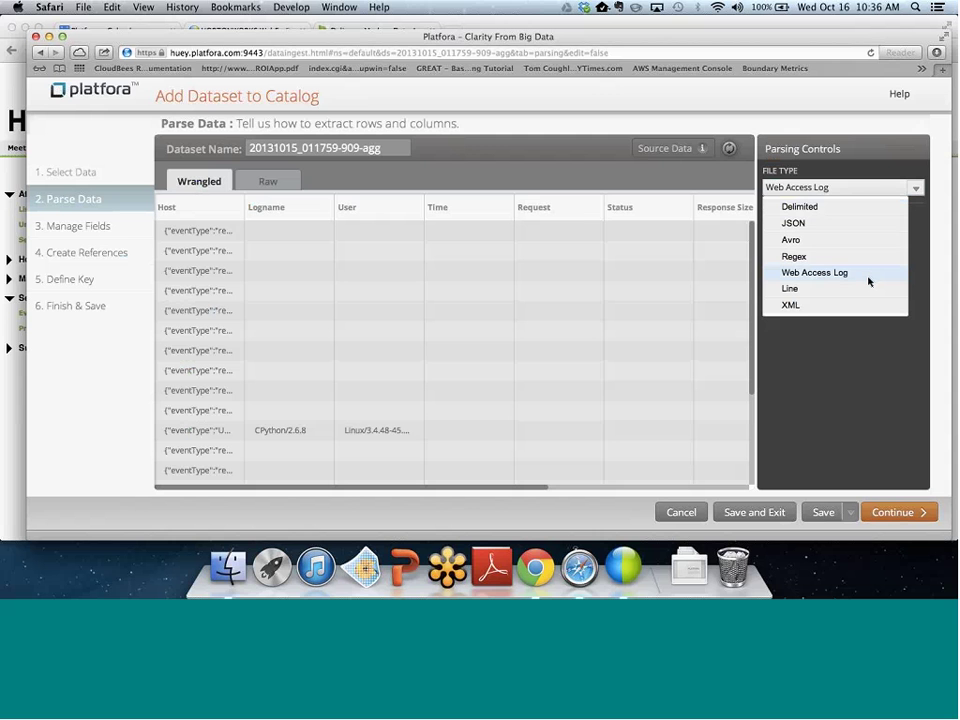
click(842, 224)
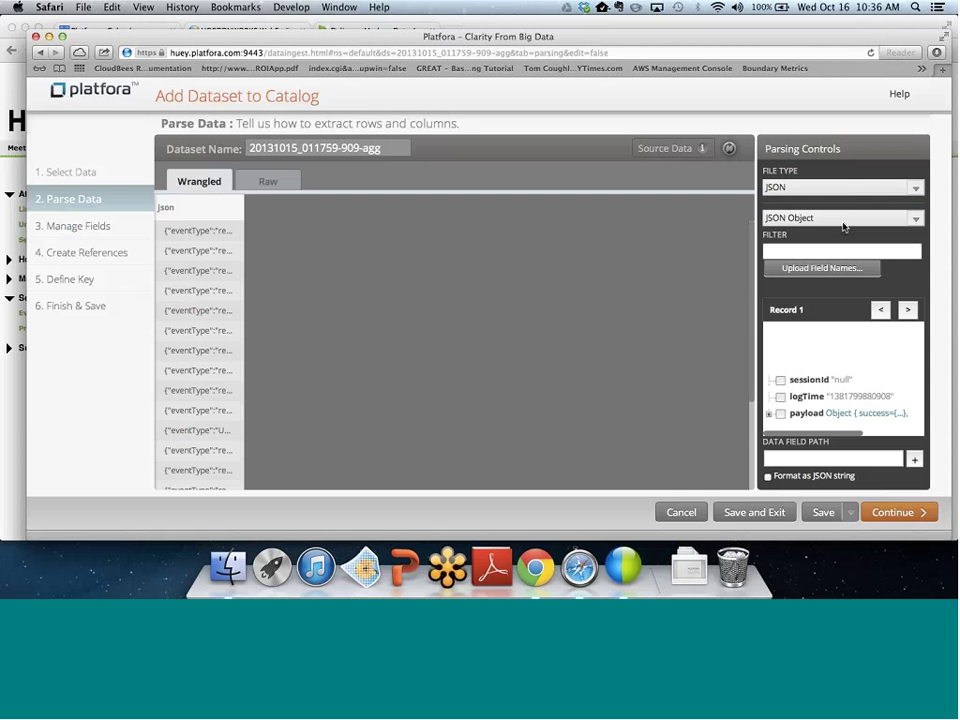
click(842, 222)
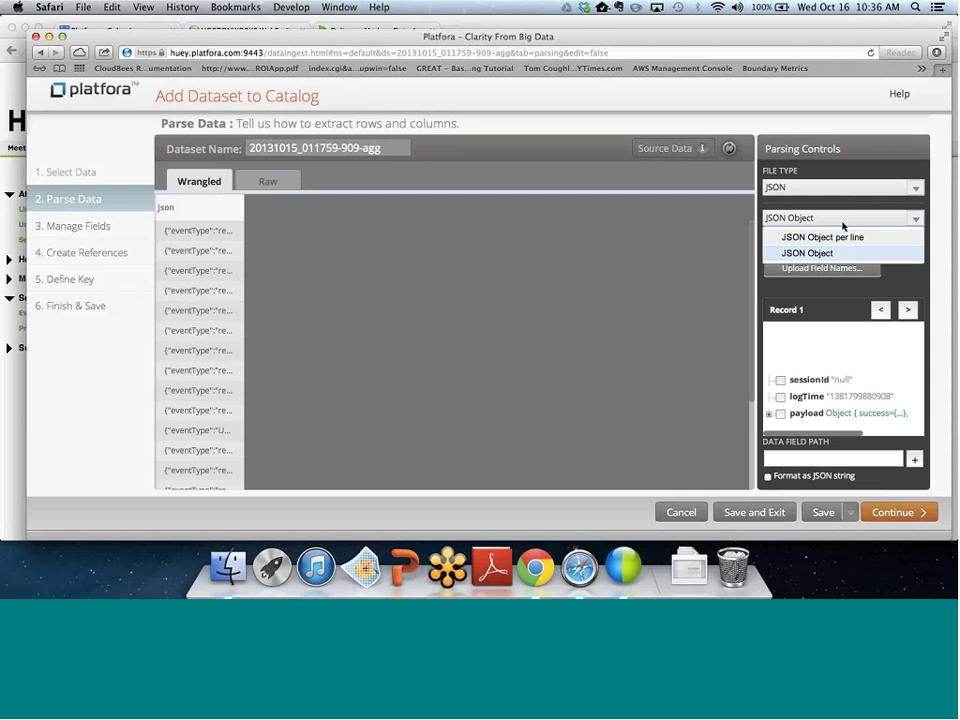
click(842, 238)
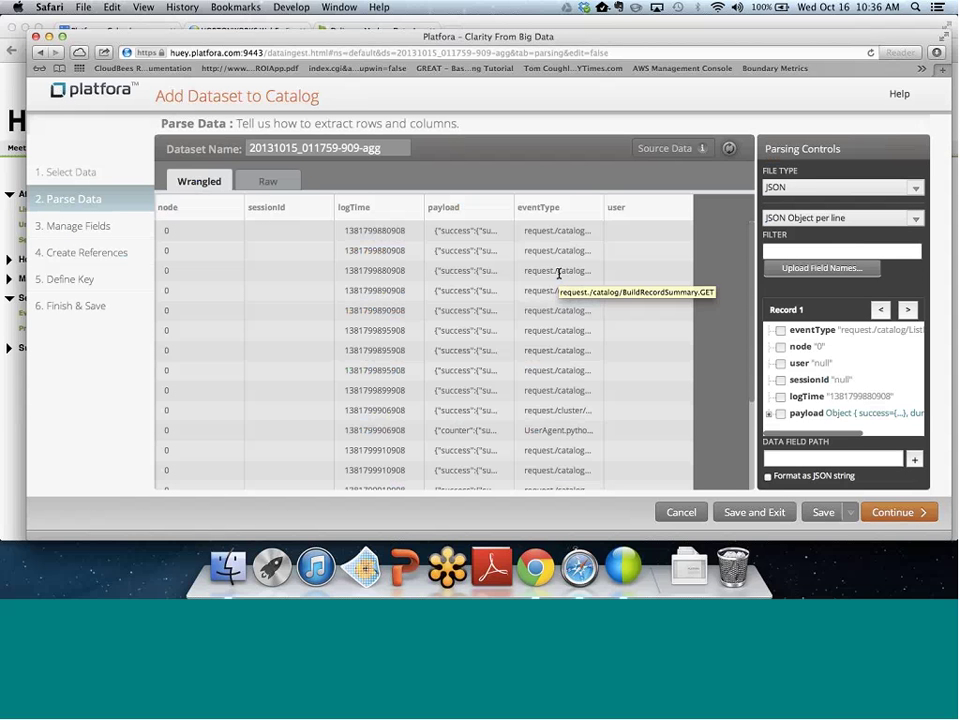
Start a computed field named DateTime in the field management stage of the new dataset.
click(65, 225)
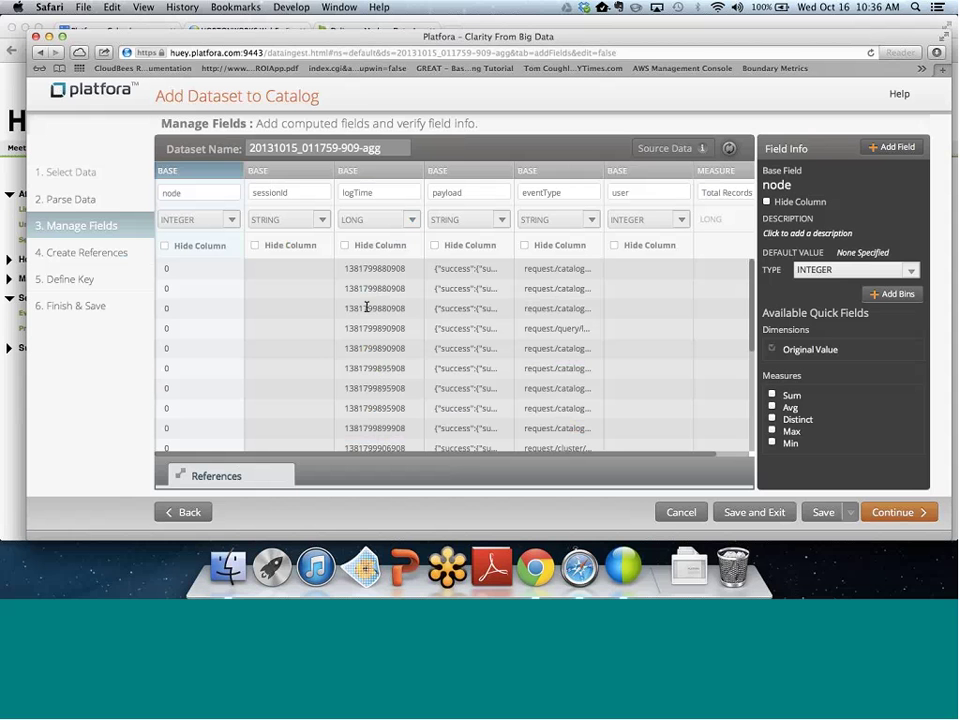
click(888, 149)
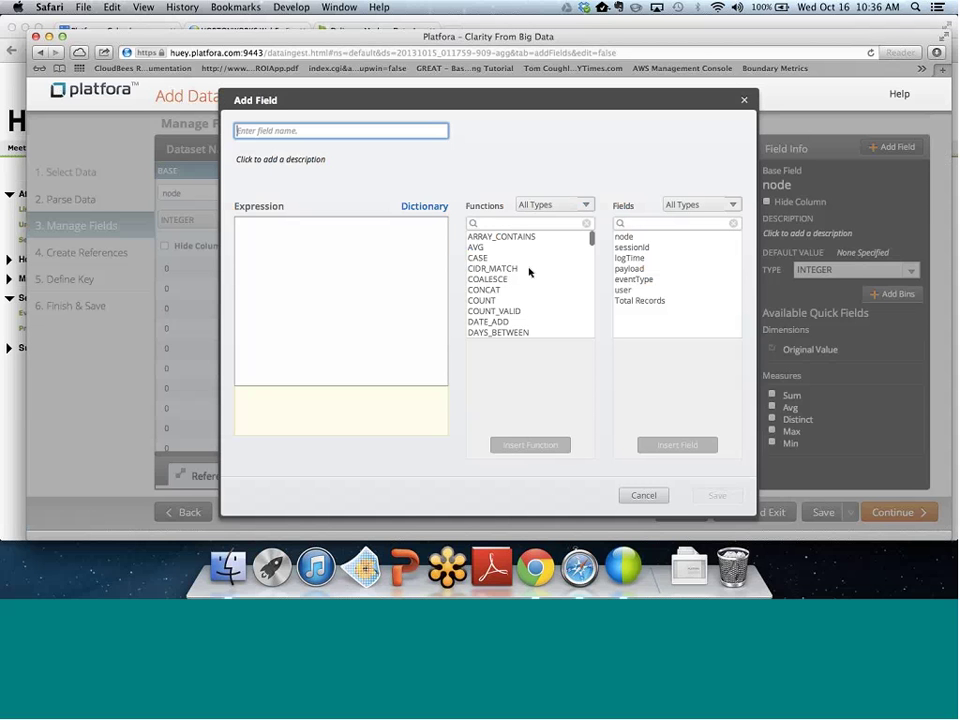
text(DateTime)
key(Tab)
text(MS)
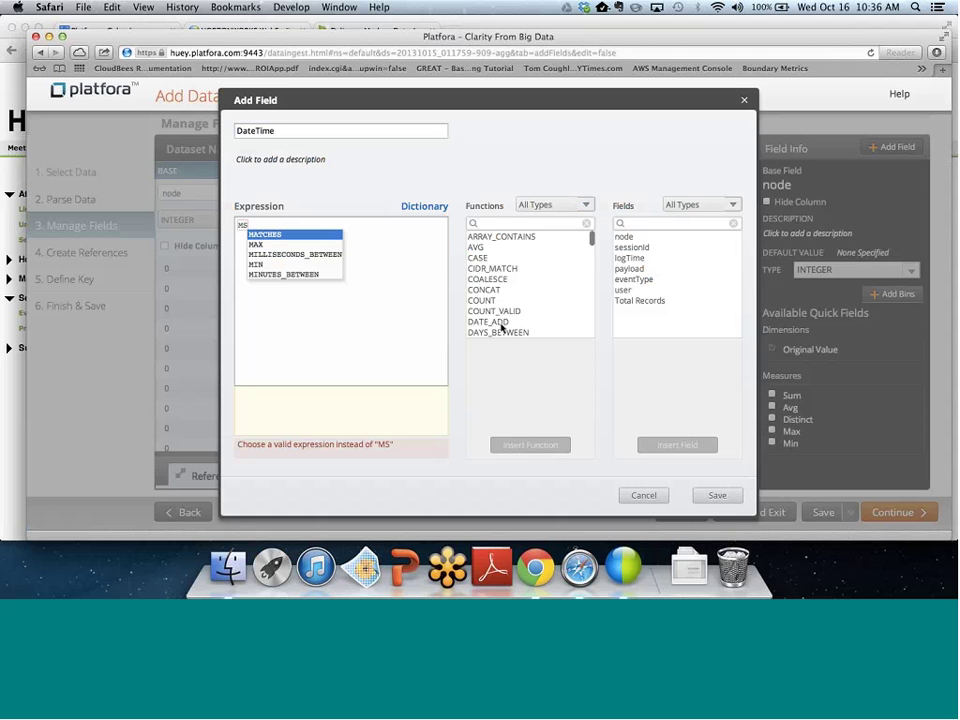
scroll(502, 327, down, 1)
scroll(502, 327, down, 8)
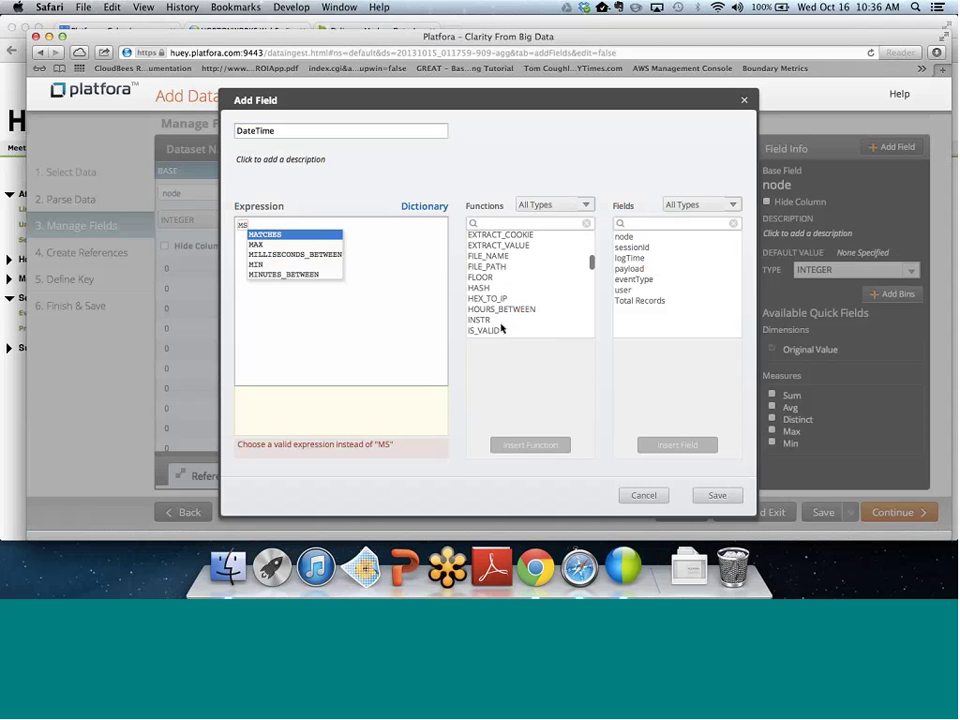
scroll(502, 327, down, 2)
click(388, 266)
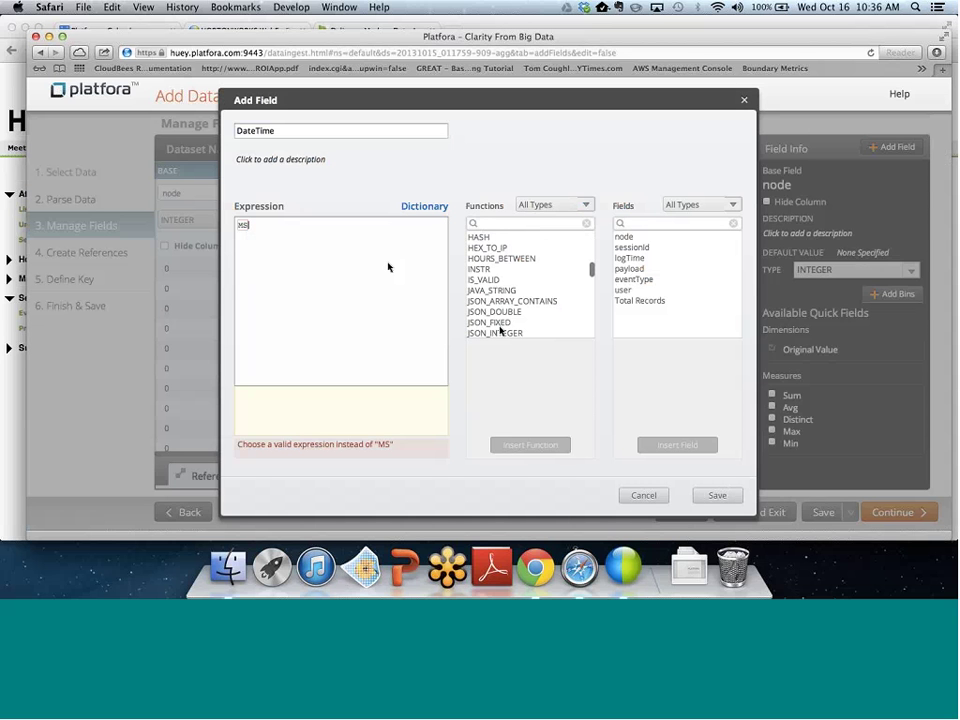
key(BackSpace)
key(BackSpace)
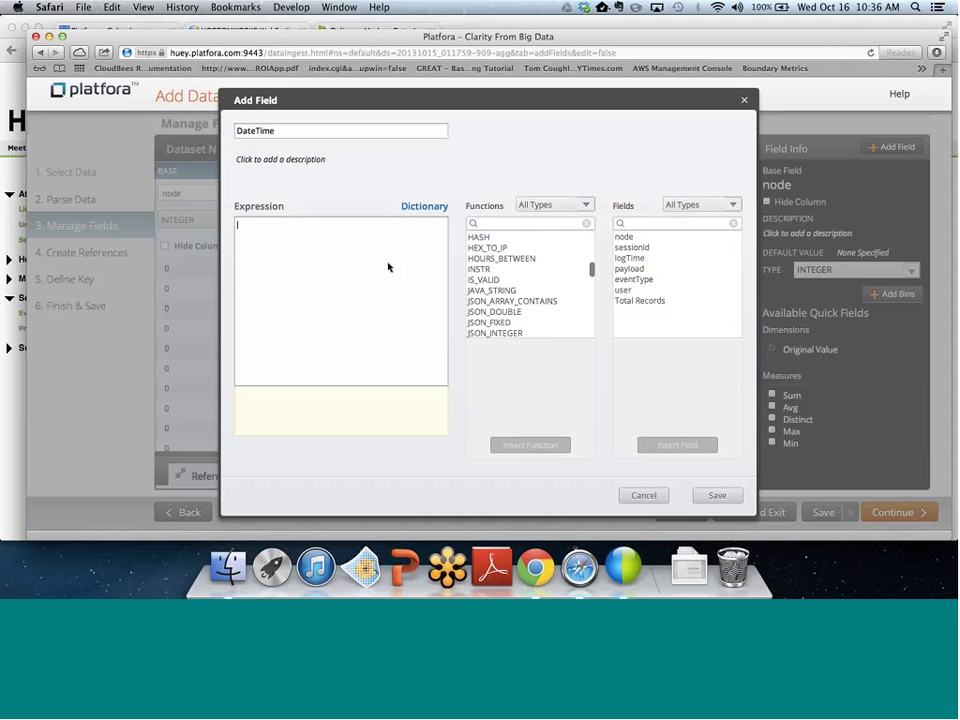
text(se)
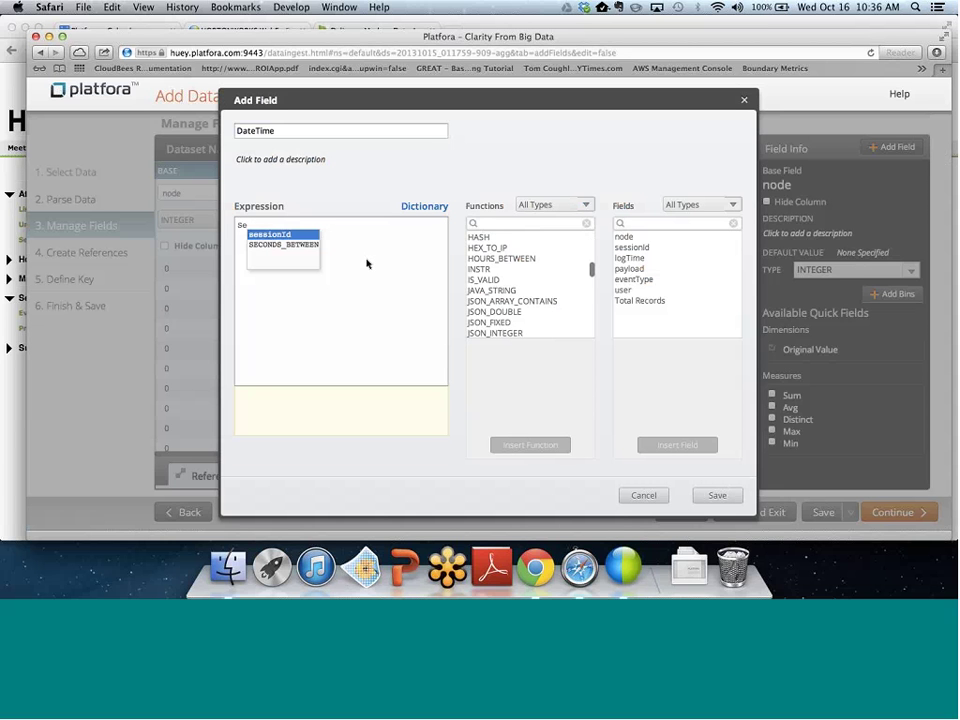
key(BackSpace)
Define the DateTime field as EPOCH_MS_TO_DATE(logTime), save it, and go on to the dataset's references stage.
text(Ep)
click(276, 236)
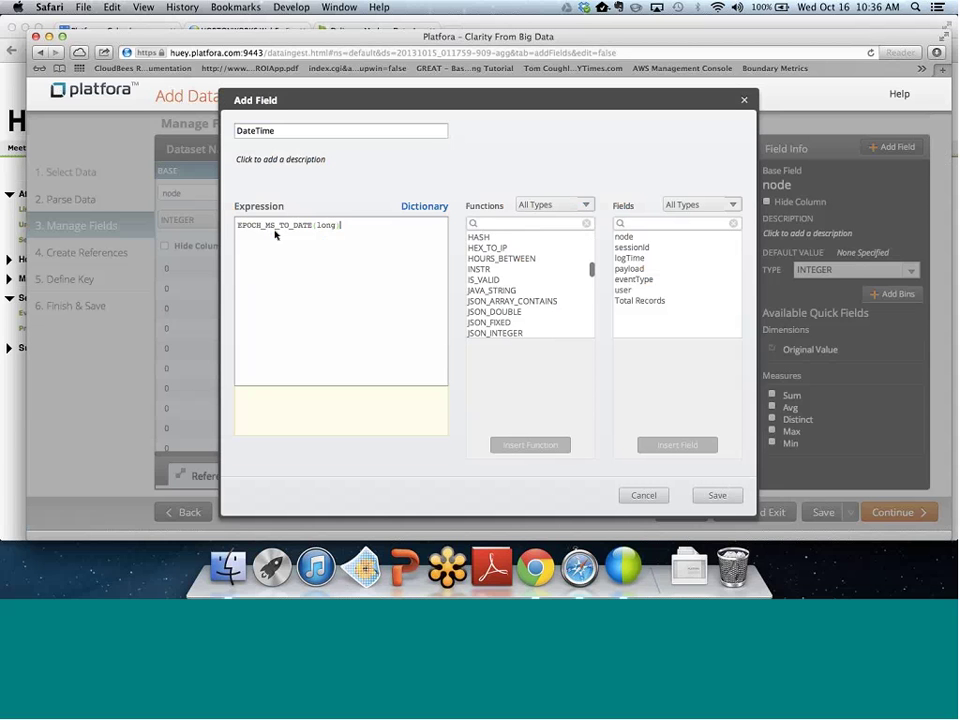
double_click(325, 225)
text(l)
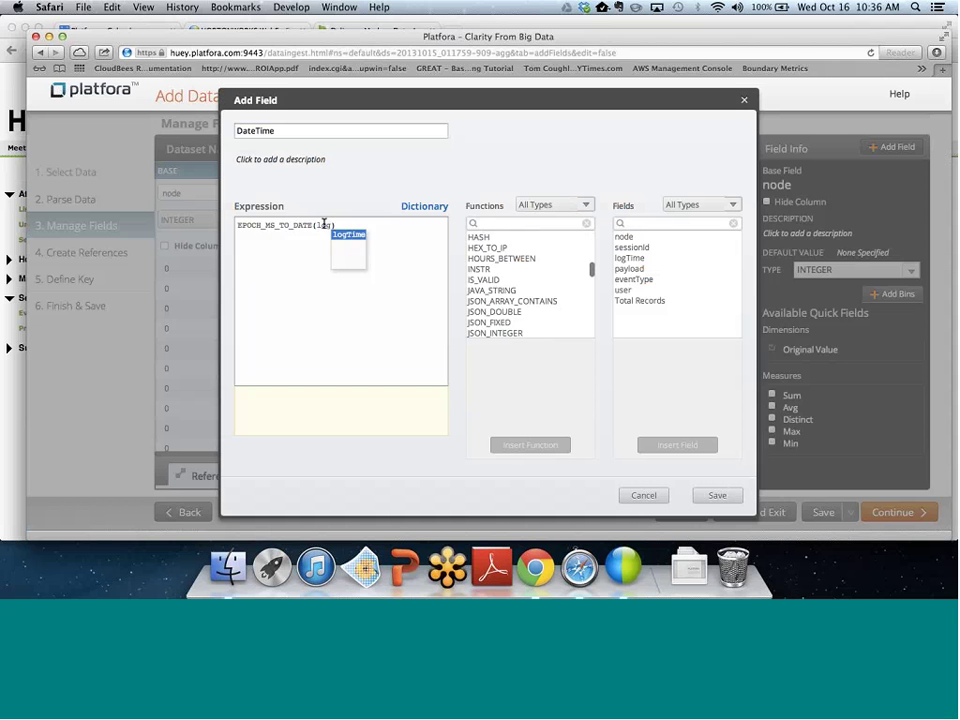
click(325, 232)
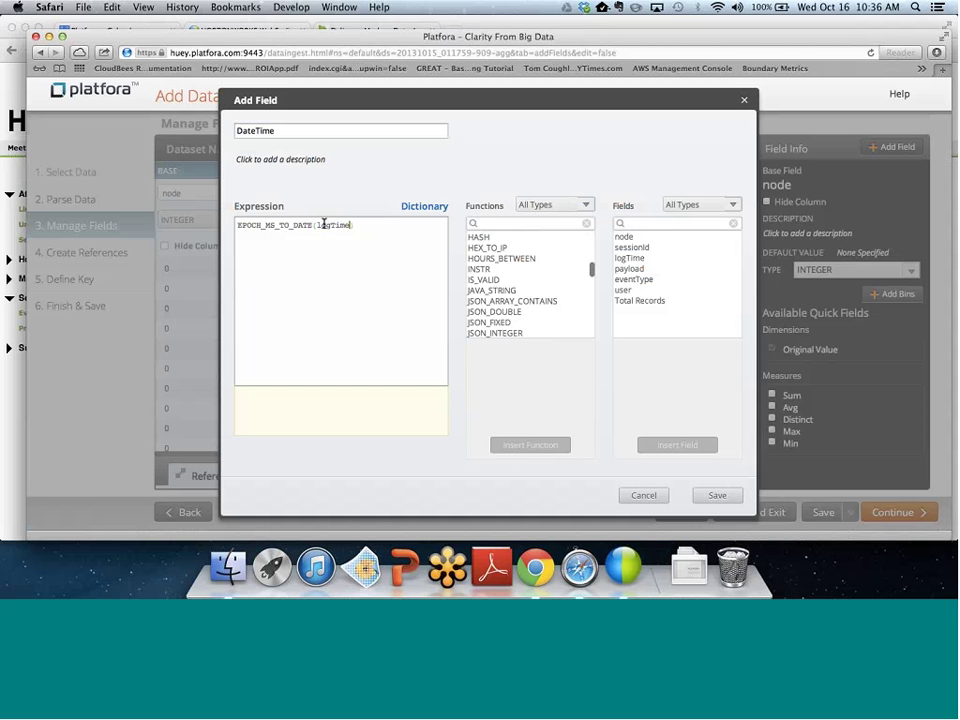
click(703, 497)
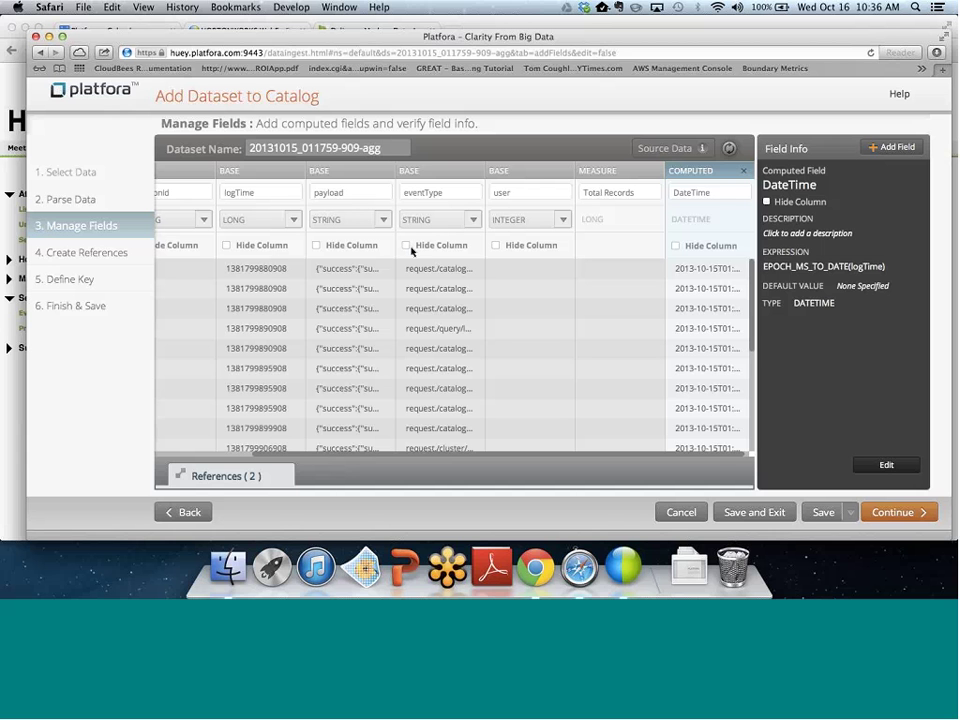
click(87, 252)
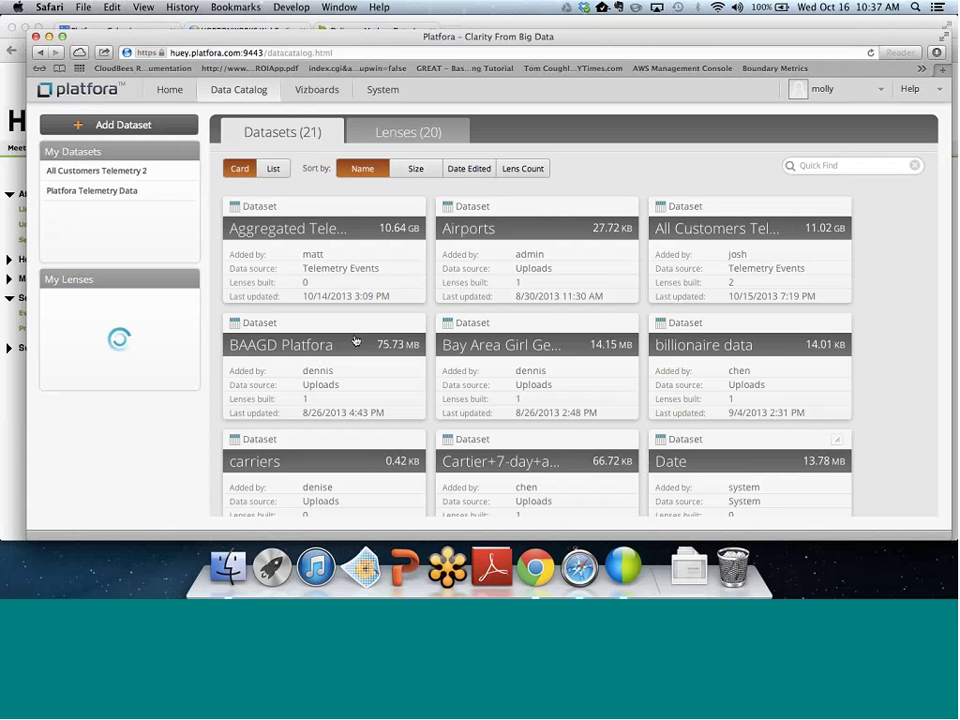
Start a new lens from Platfora Telemetry Data and add Build Number, Clusters, Cluster Key and Cluster Startup Time (In Minutes).
click(180, 193)
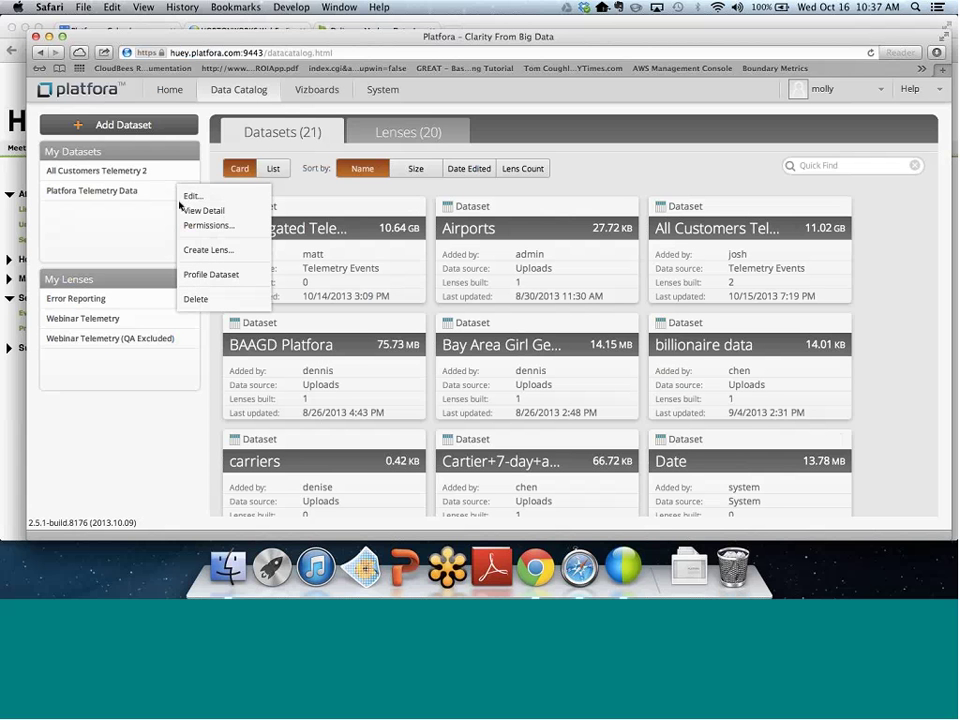
click(204, 251)
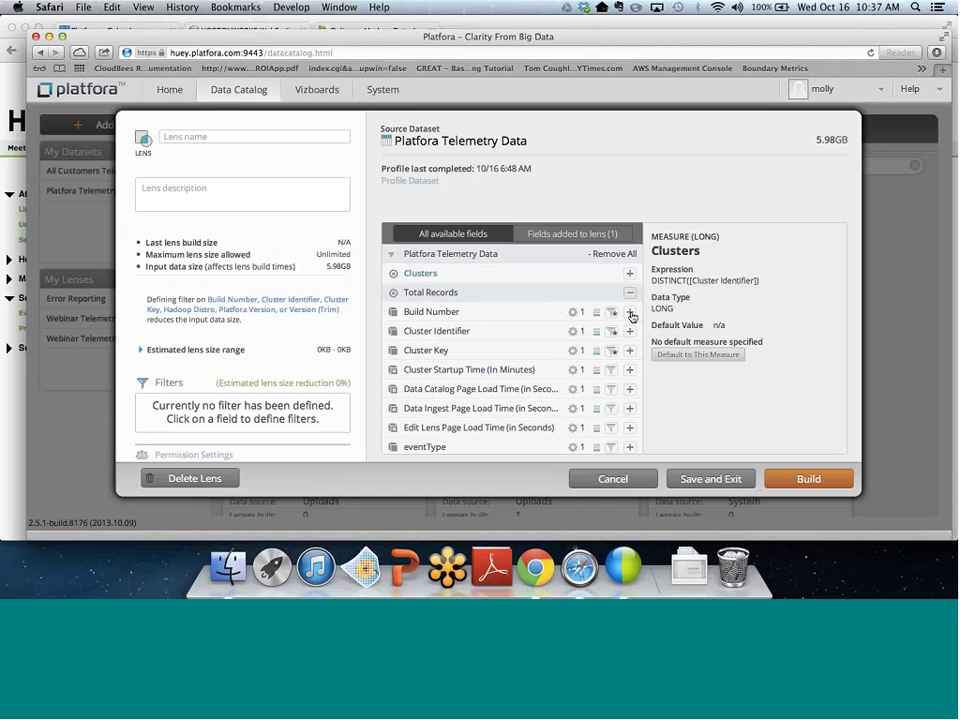
click(630, 312)
click(630, 274)
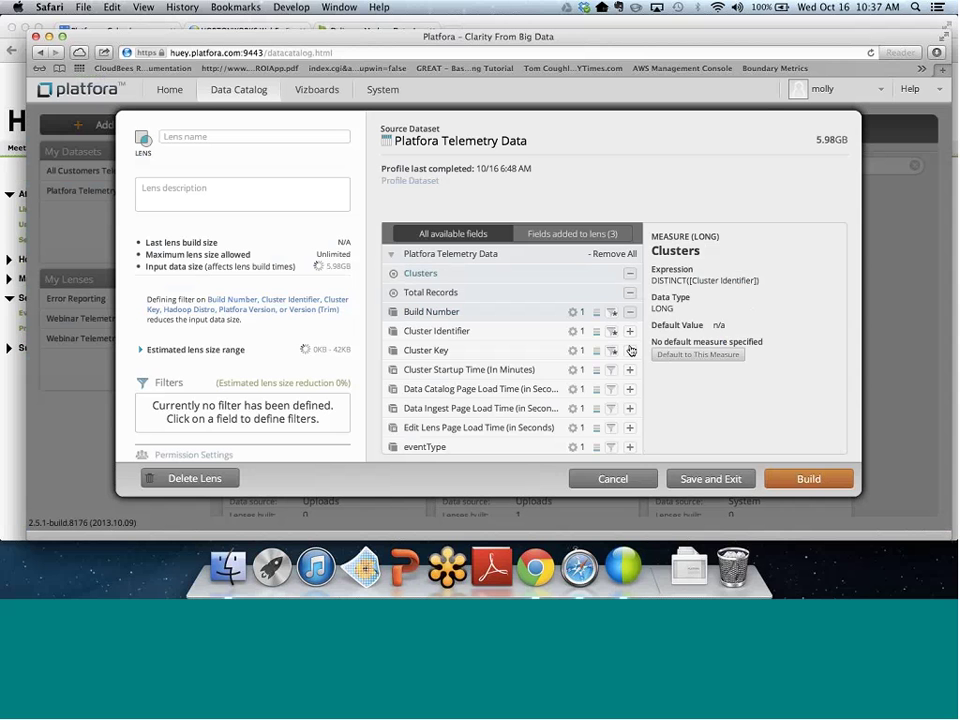
click(630, 351)
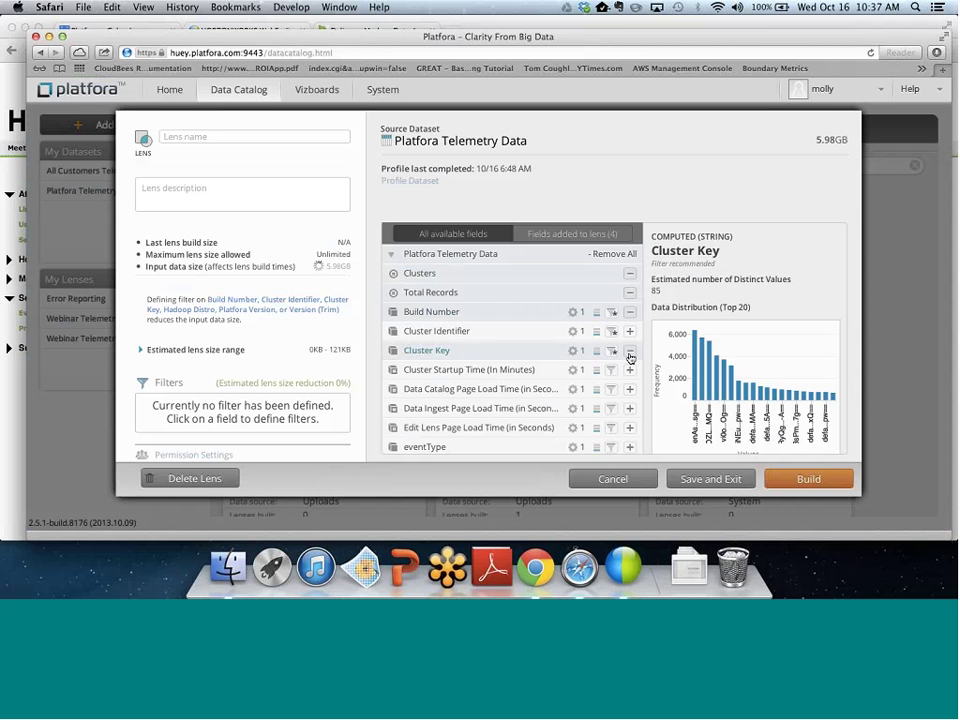
click(630, 369)
Add Data Catalog Page Load Time, Hadoop Distro, UI Resolution and Version (Trim) to the new lens.
scroll(630, 367, down, 1)
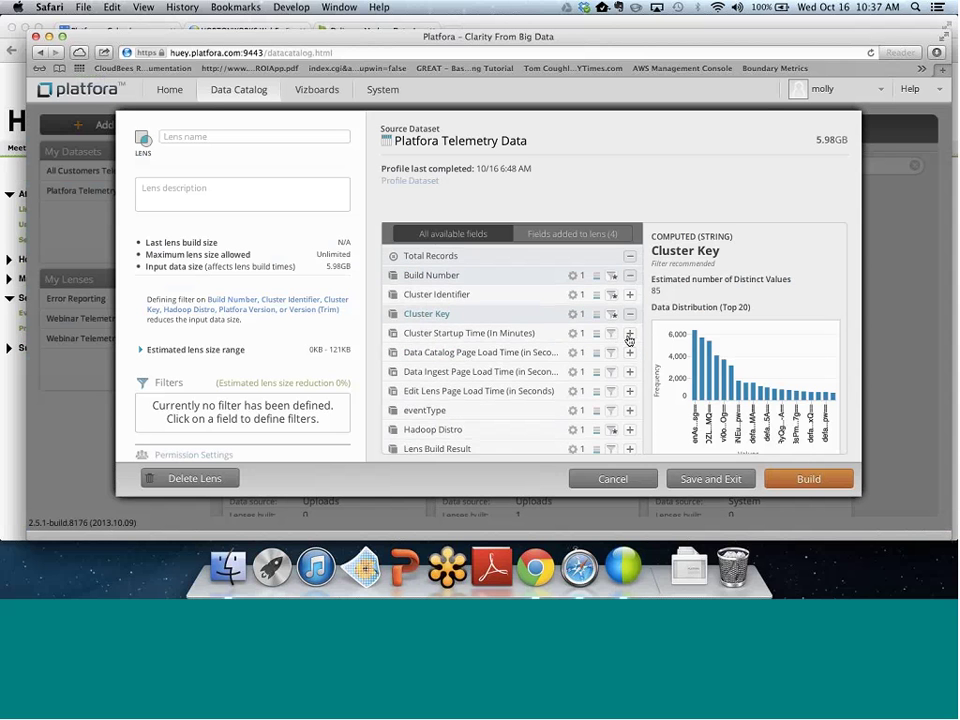
click(630, 353)
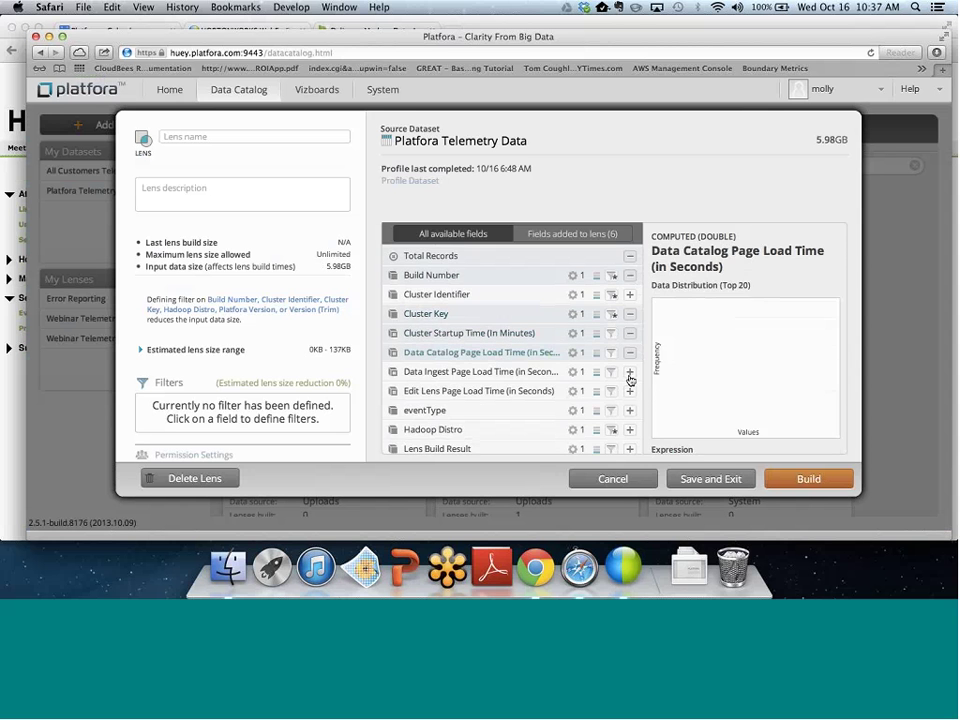
scroll(630, 378, down, 3)
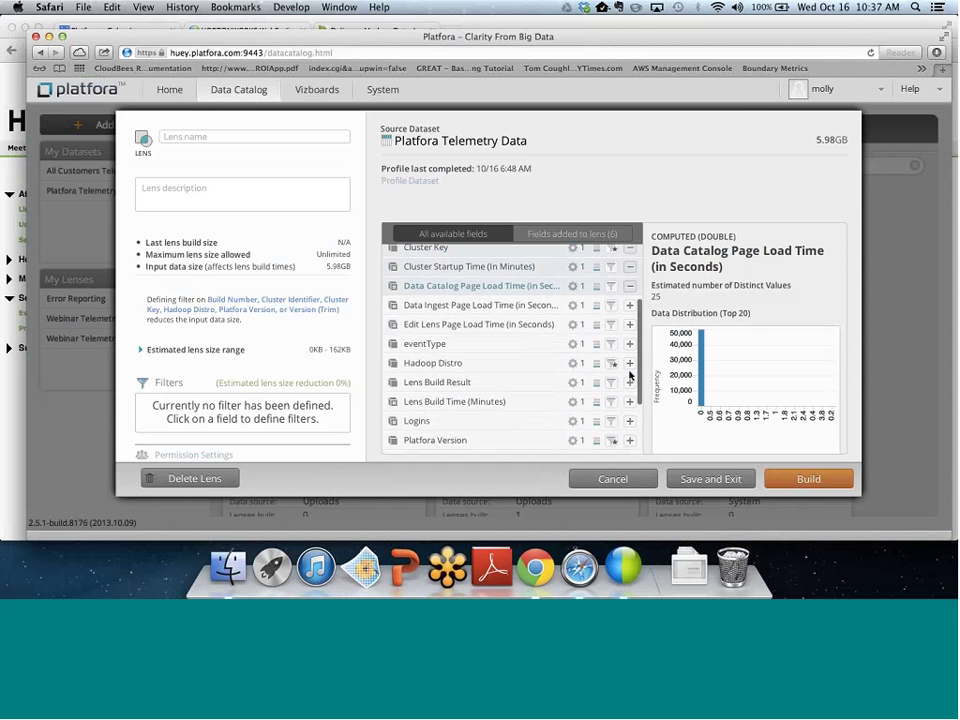
click(630, 378)
scroll(615, 392, down, 2)
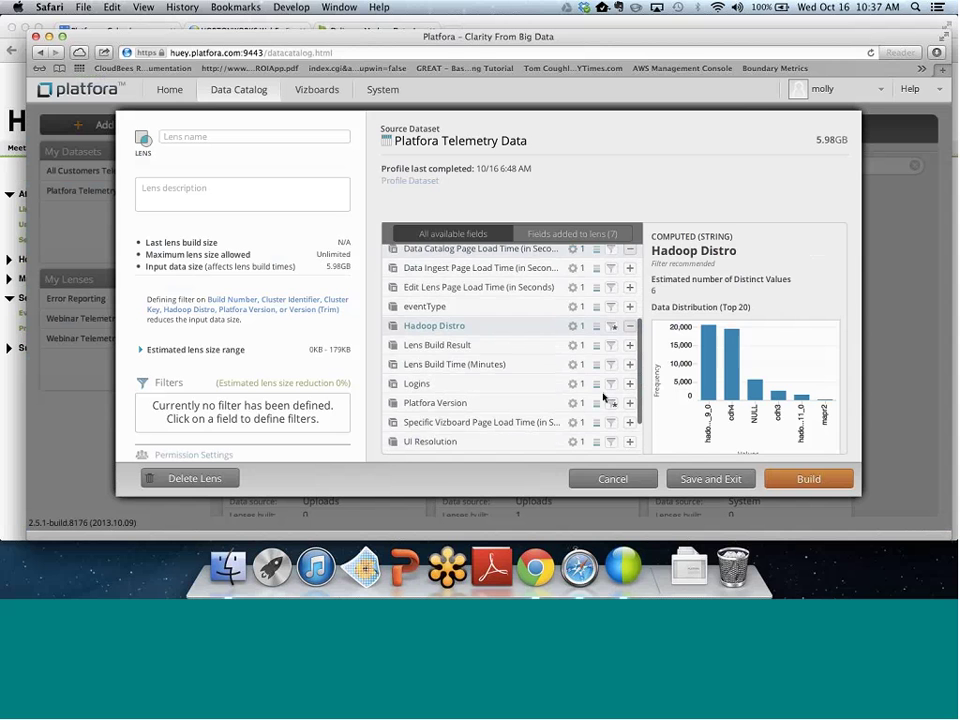
scroll(601, 404, down, 3)
click(630, 387)
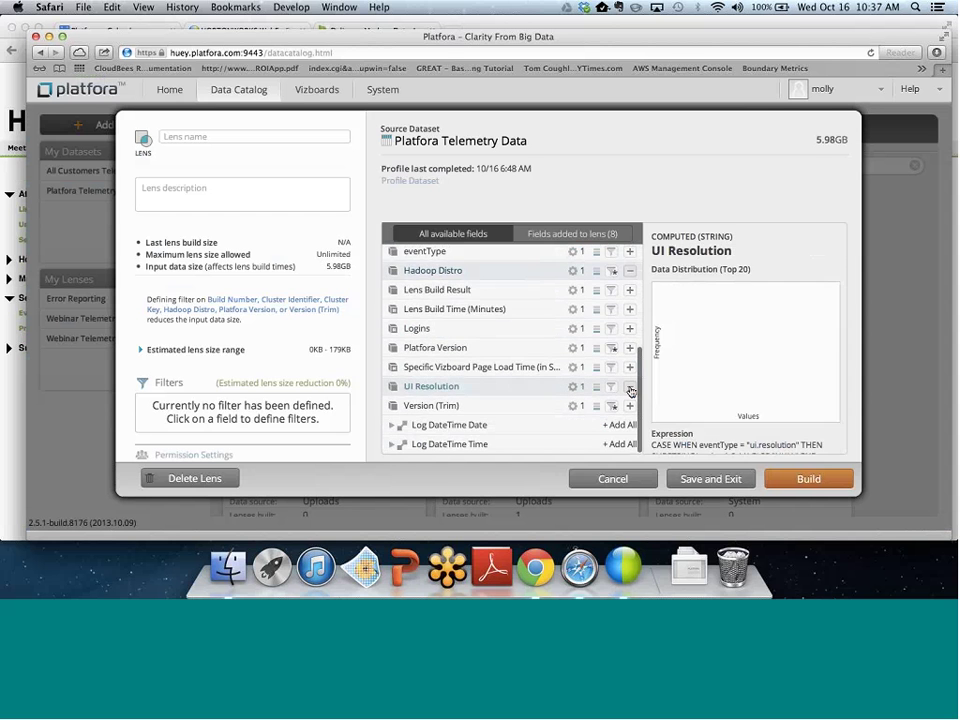
click(629, 407)
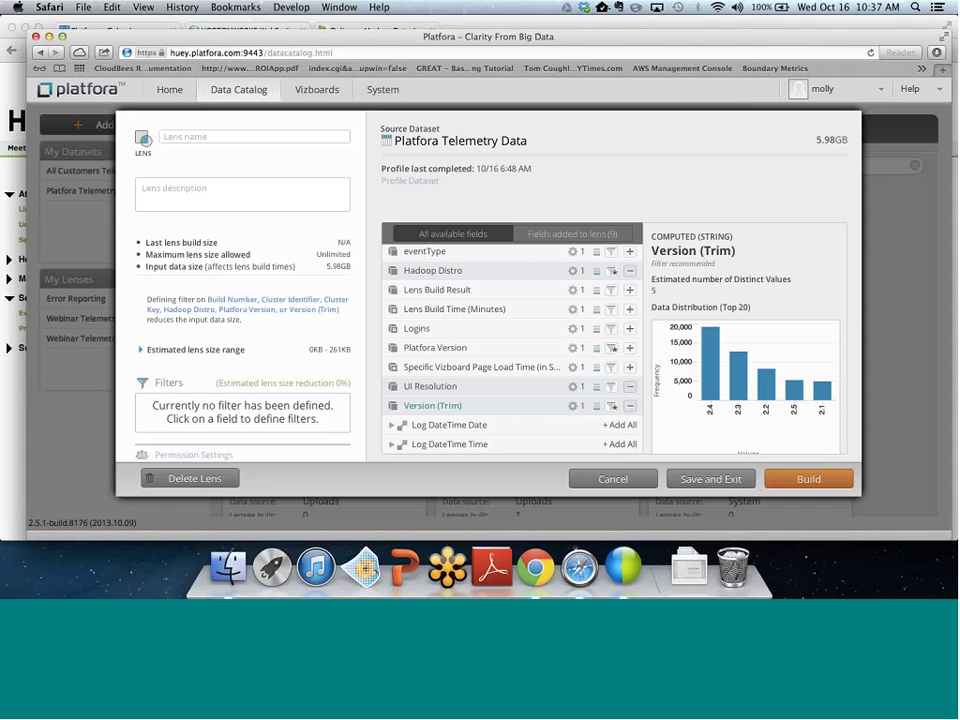
Name the lens NAme, request its build, and cancel both the build and the lens.
click(328, 130)
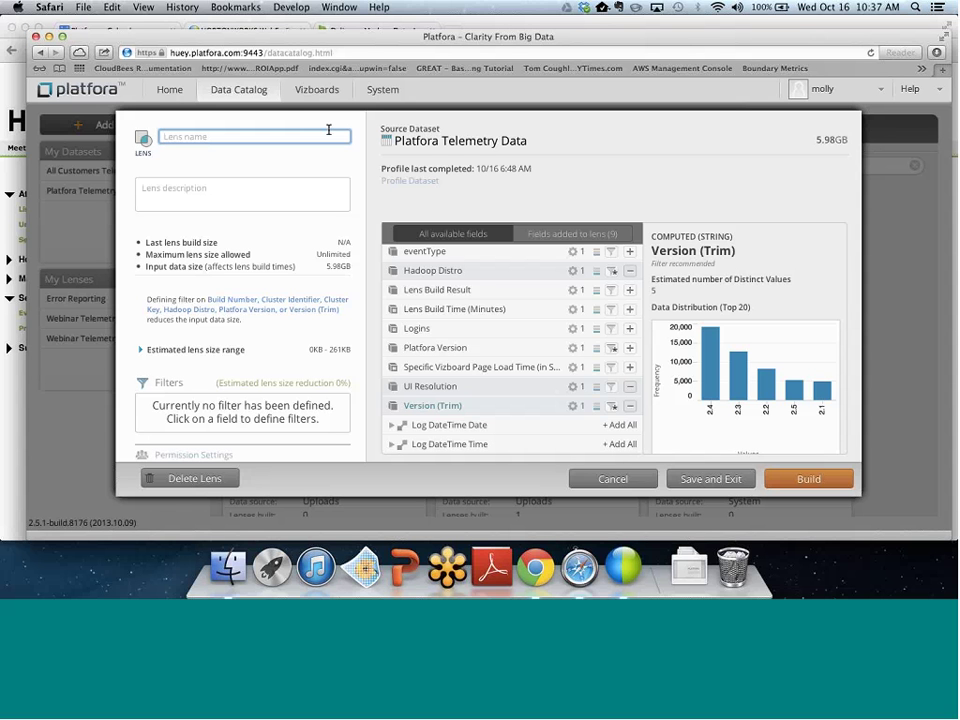
text(NAme)
scroll(328, 131, down, 2)
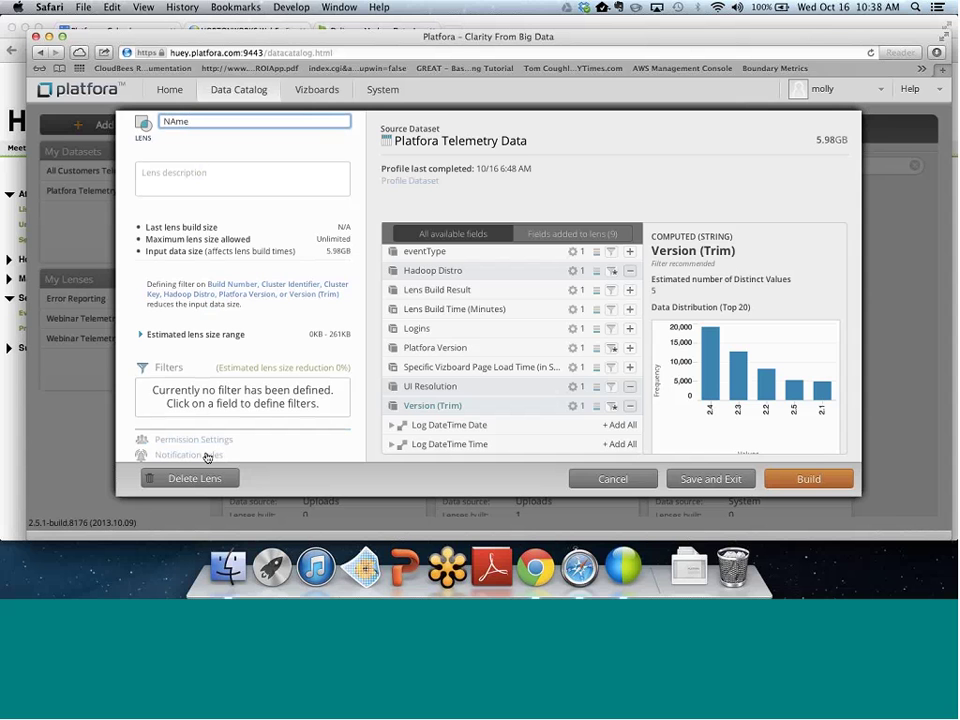
click(821, 480)
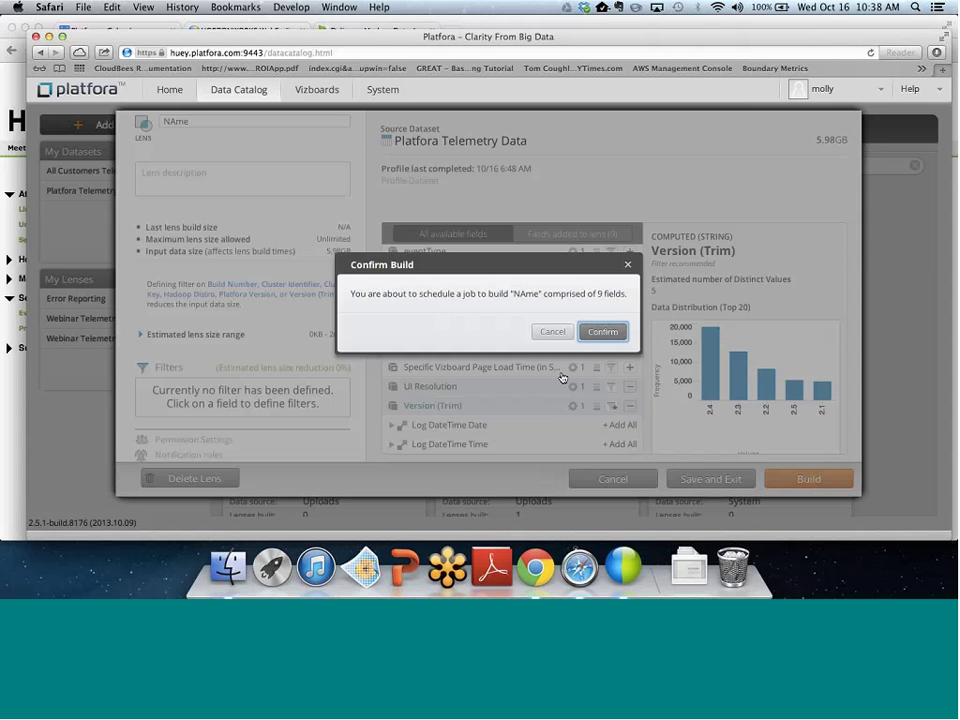
key(Escape)
click(610, 479)
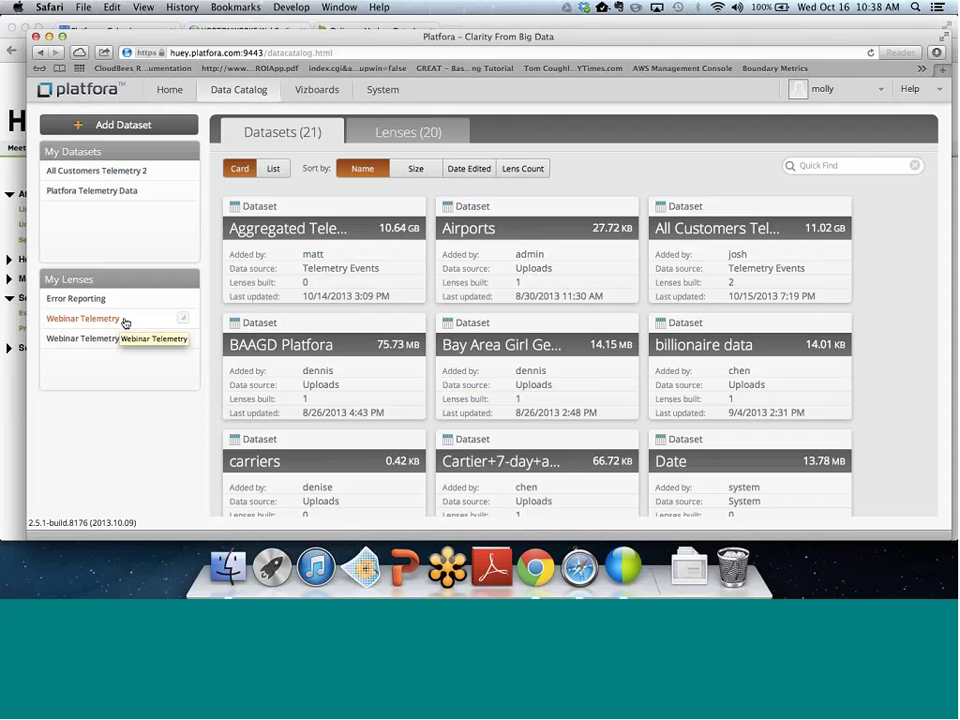
Examine which fields are included in the existing Webinar Telemetry lens, and close it without changes.
click(181, 320)
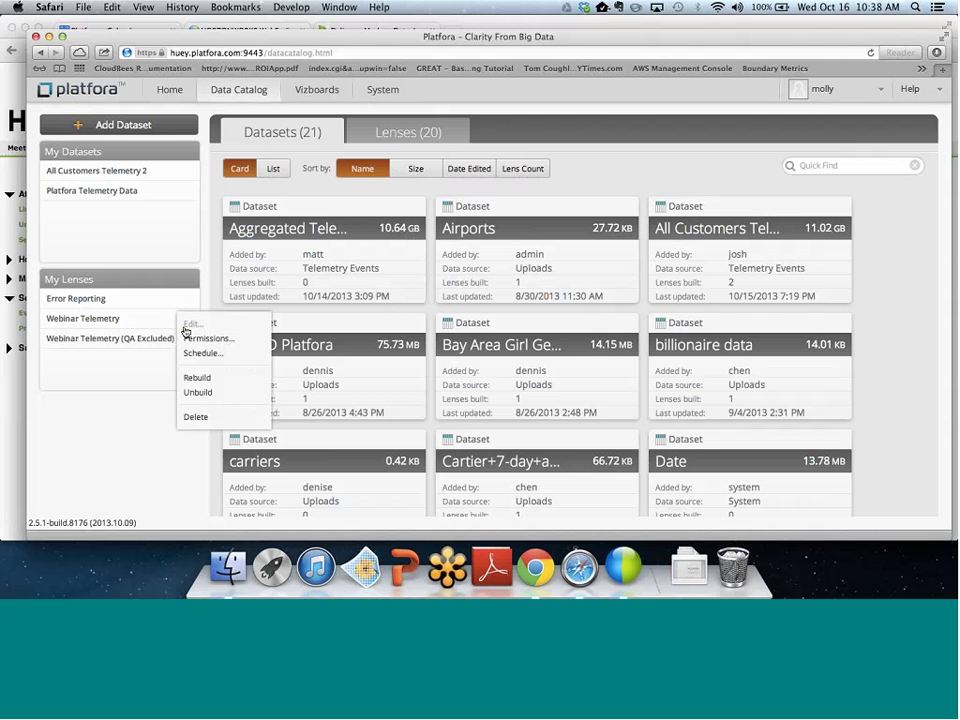
click(186, 325)
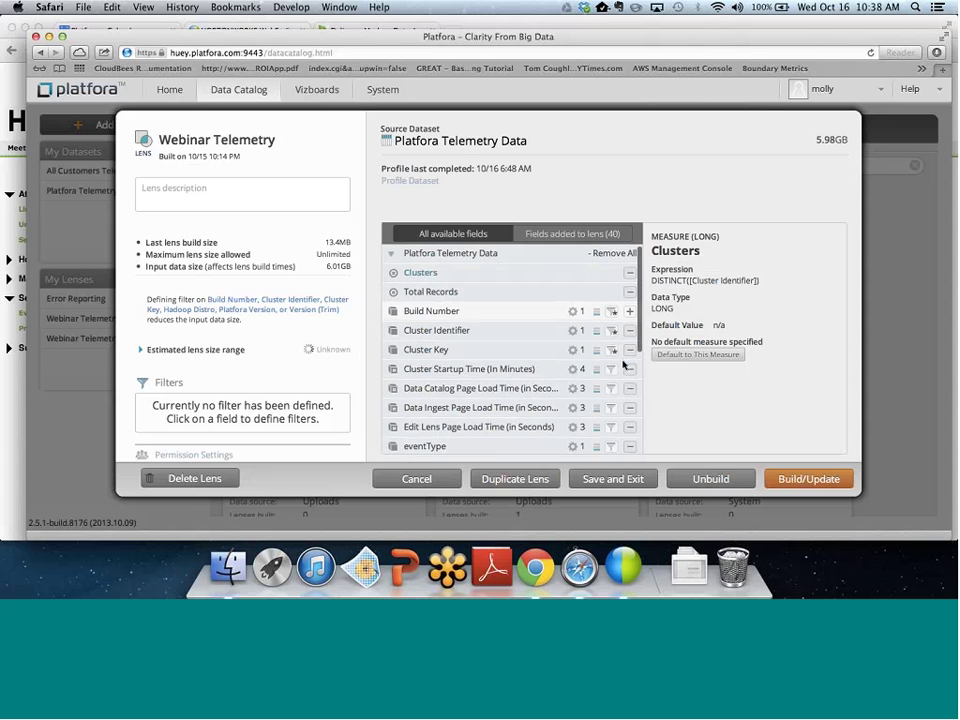
scroll(622, 366, down, 5)
scroll(622, 364, down, 4)
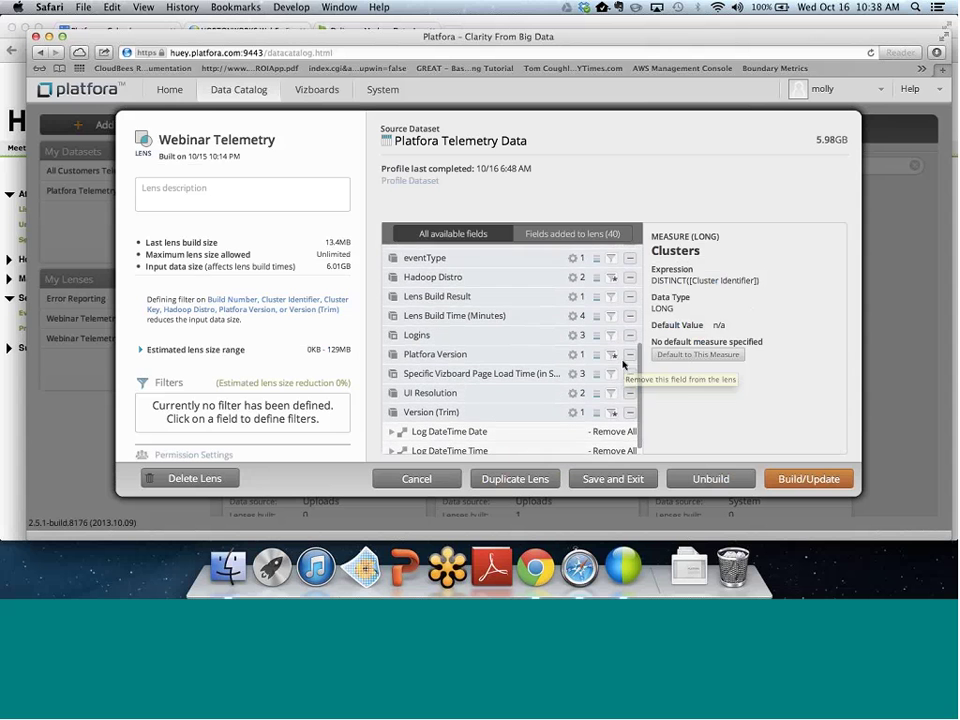
scroll(622, 366, up, 6)
scroll(622, 366, up, 2)
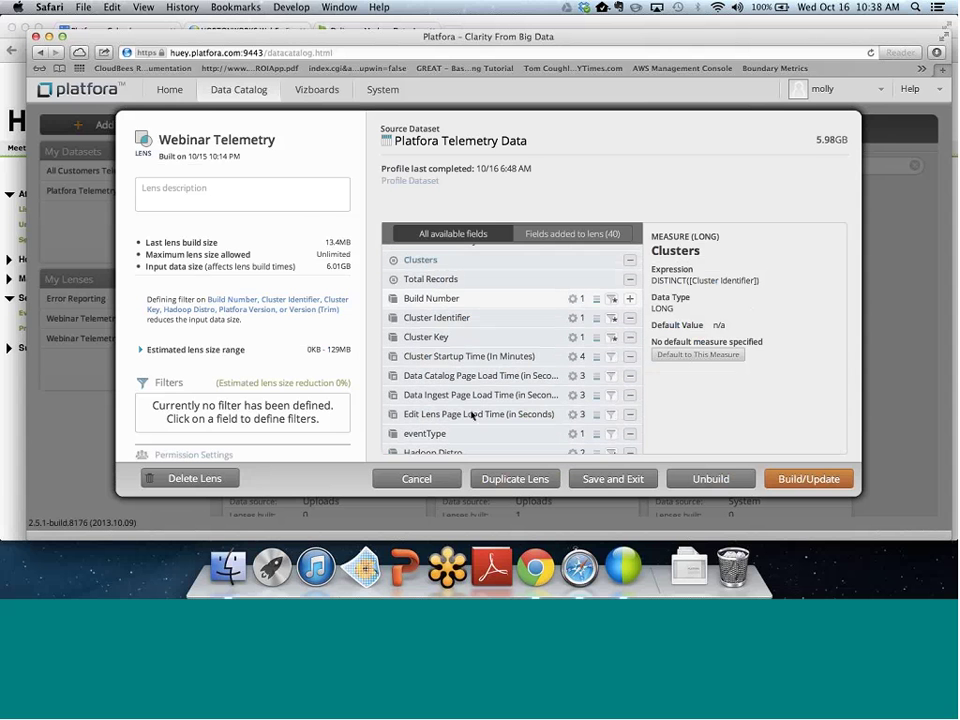
click(418, 479)
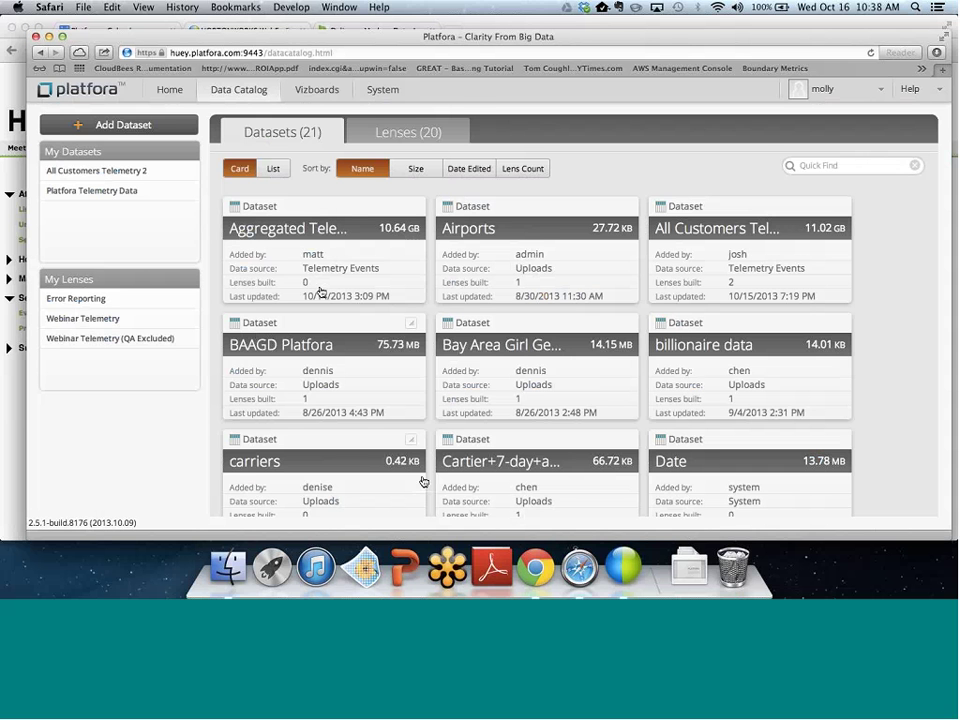
Open the Support Case Investigation vizboard from the personal vizboards and load its Cluster Starts chart in the builder.
click(318, 90)
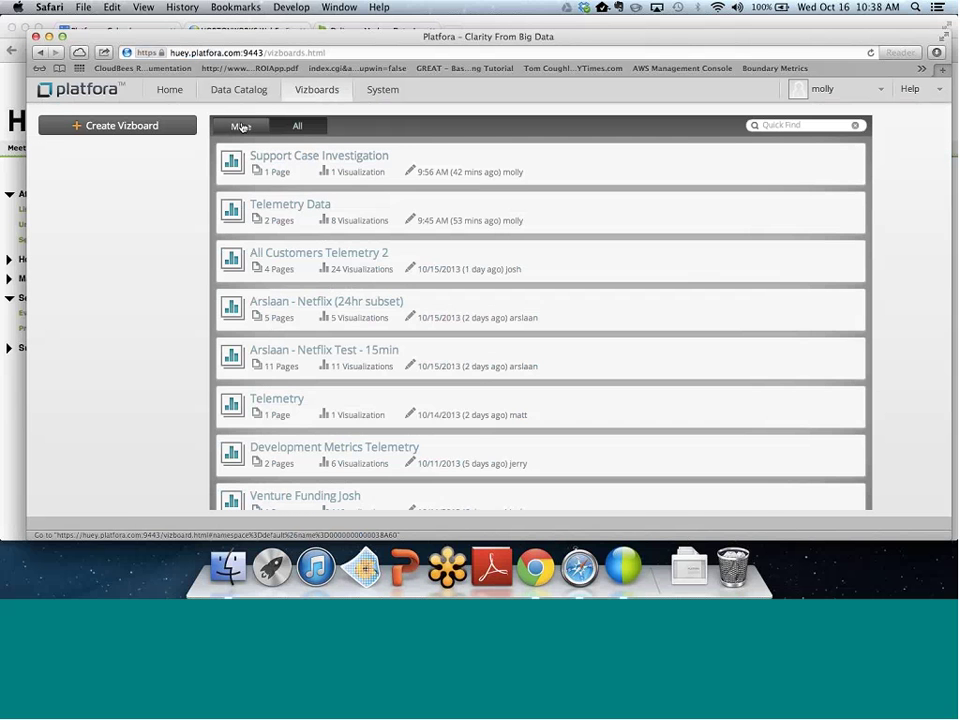
click(241, 126)
click(276, 164)
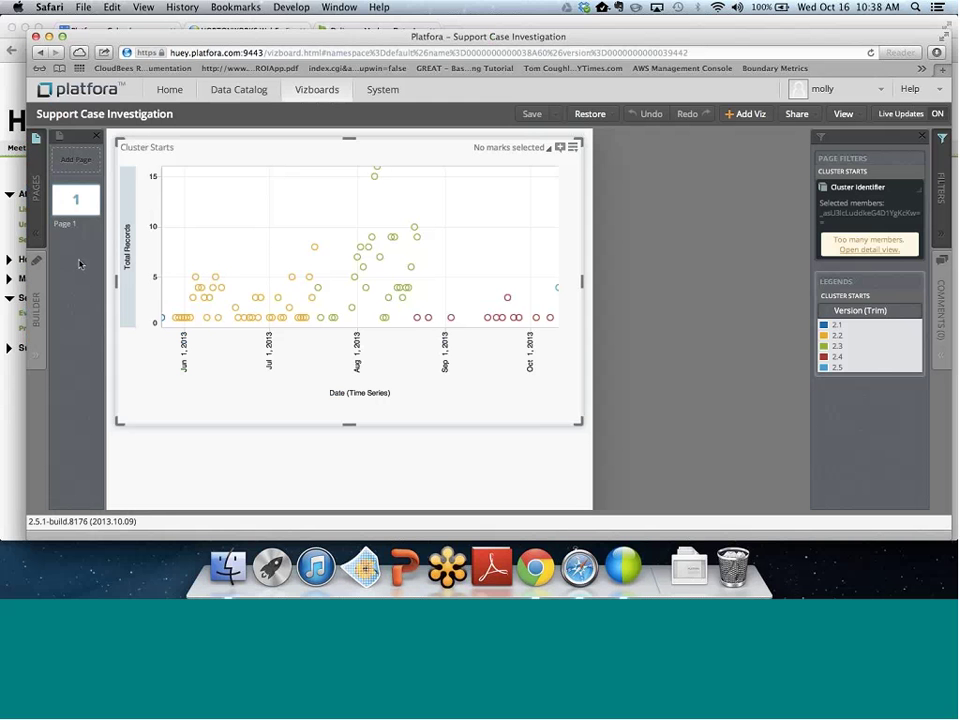
click(40, 268)
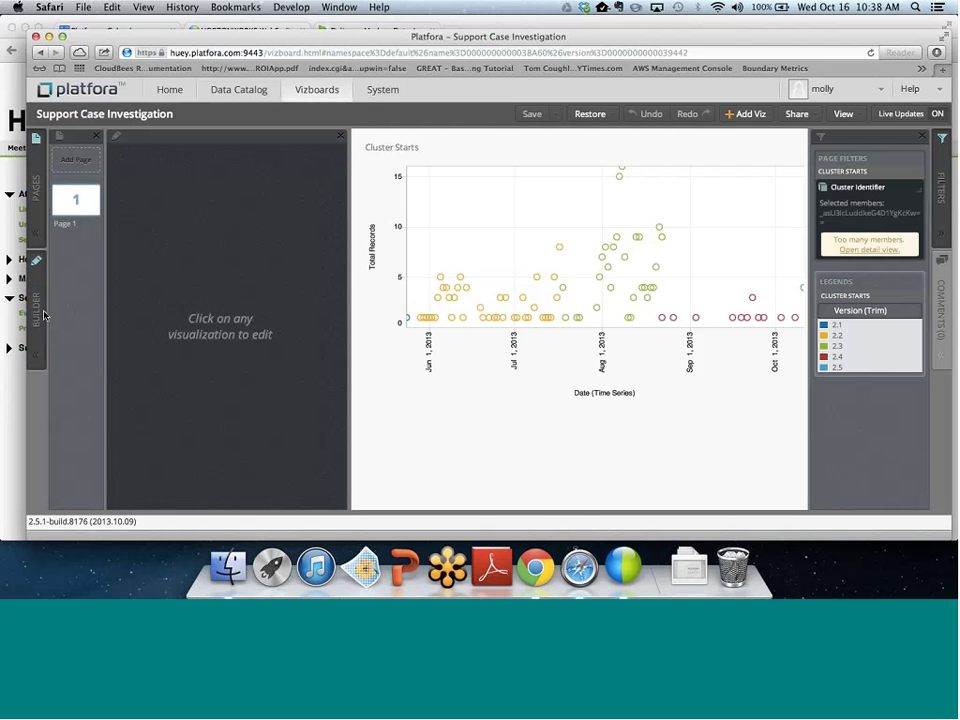
click(388, 306)
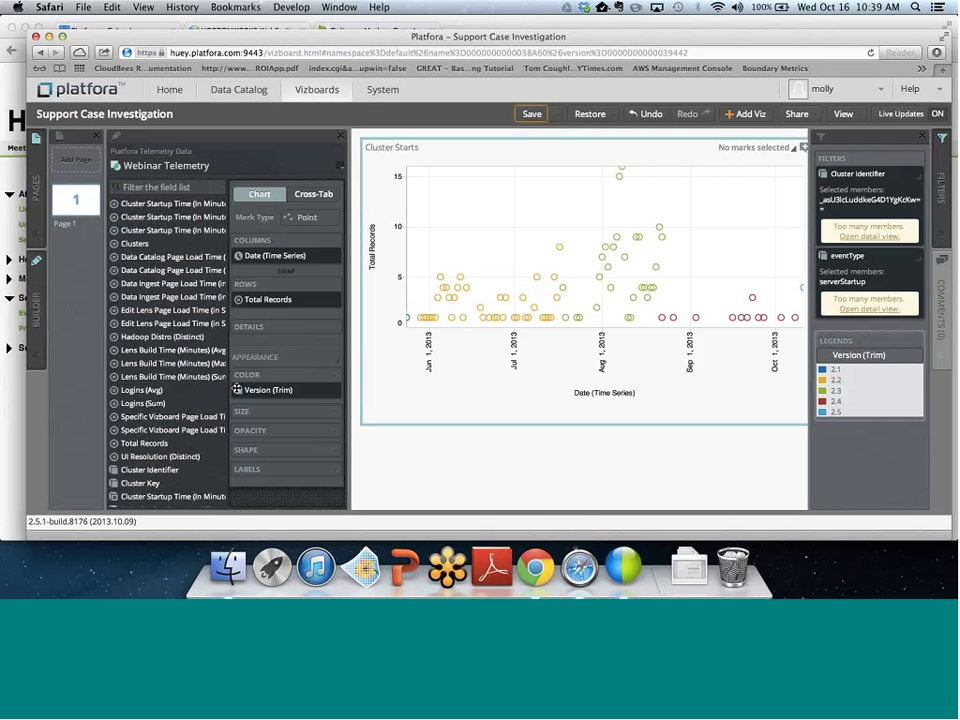
Remove Version (Trim) from the Cluster Starts chart's color, and find the field by "version" to apply it as the color again.
drag(242, 392, 180, 188)
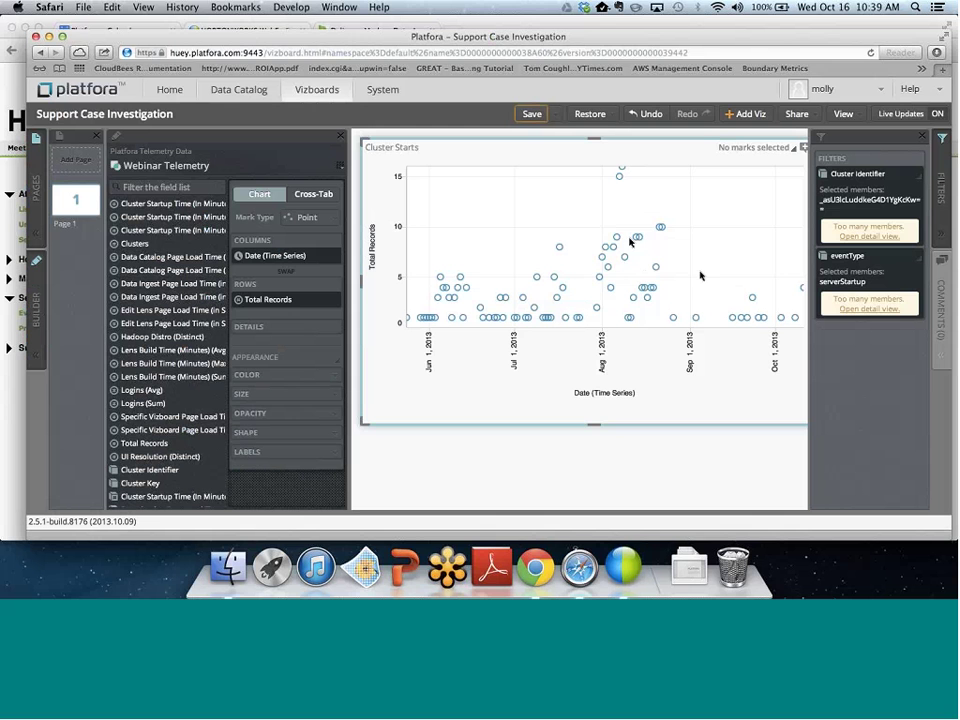
mouse_move(601, 251)
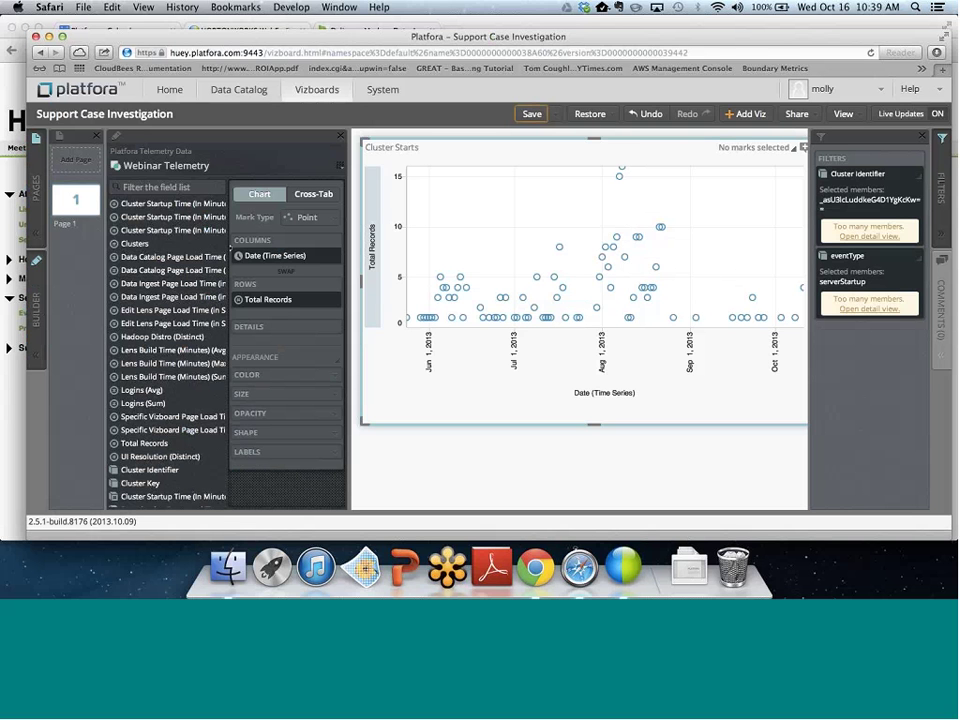
click(196, 187)
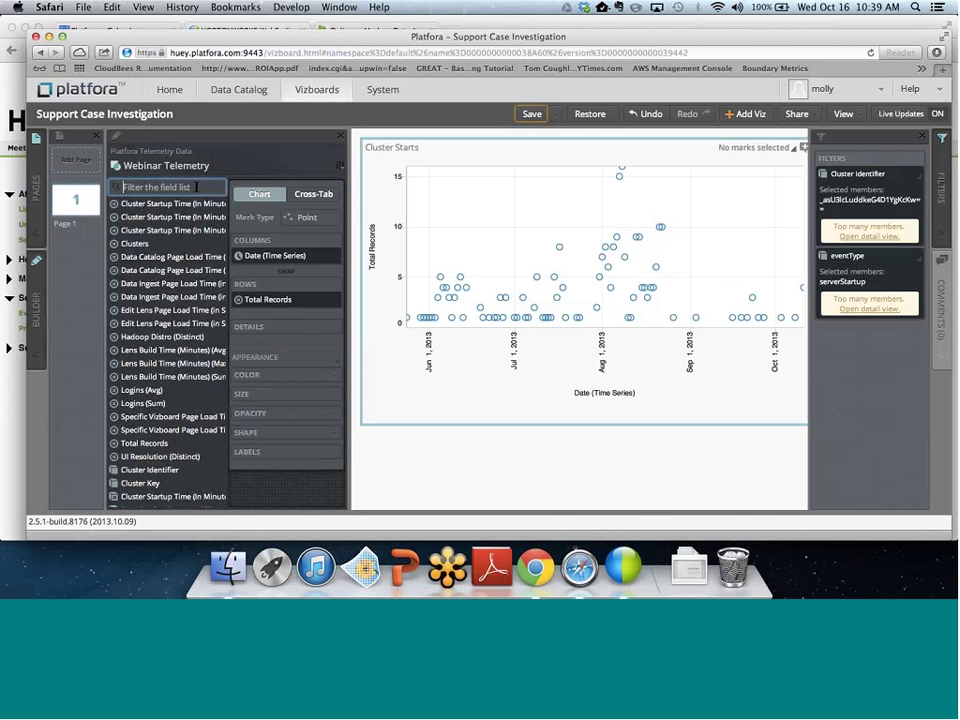
text(version)
drag(170, 217, 286, 377)
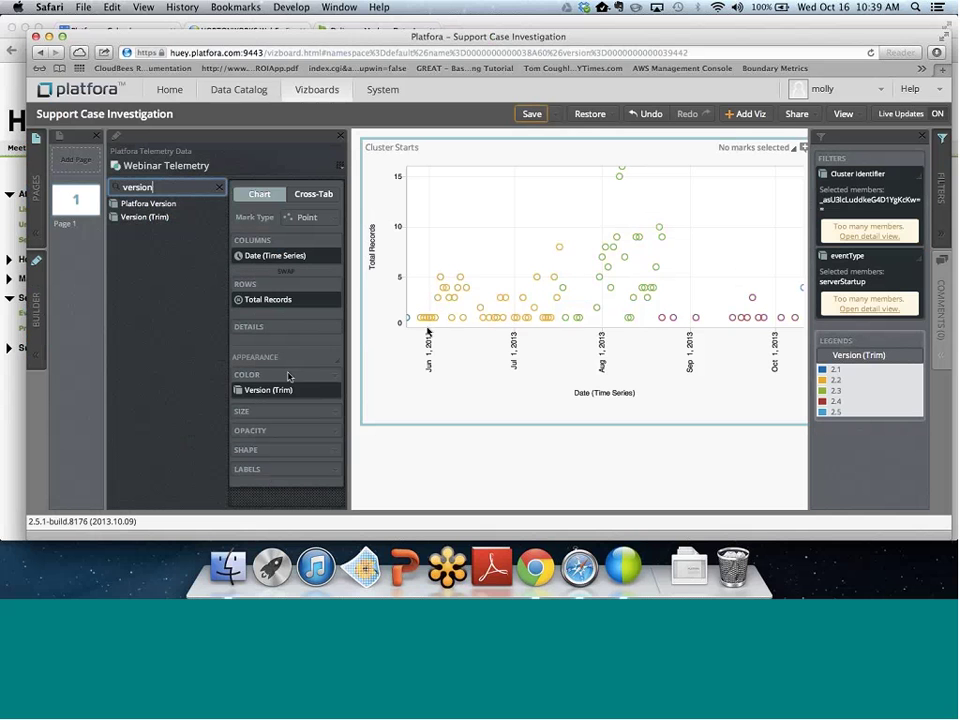
mouse_move(527, 311)
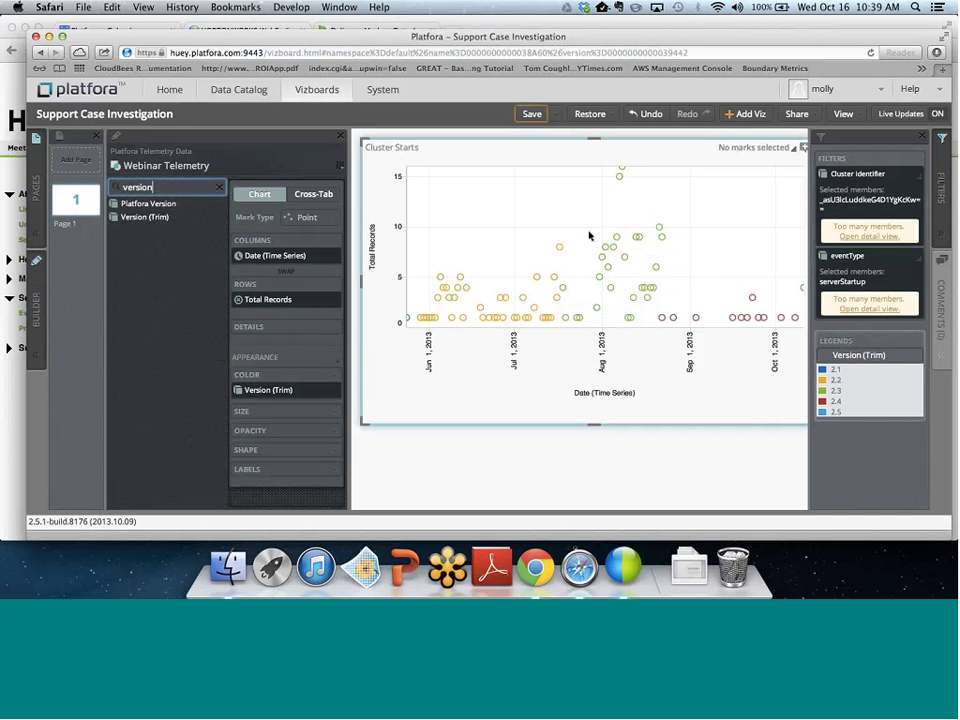
mouse_move(639, 237)
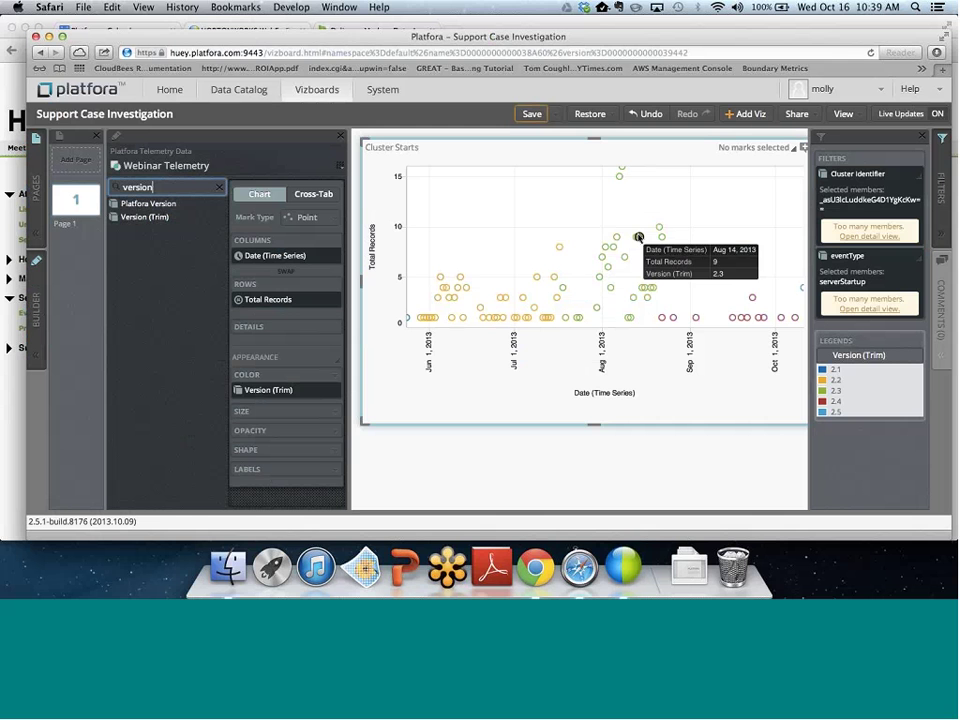
Narrow the Cluster Starts chart so its full width fits in the vizboard's visible page area.
scroll(639, 237, right, 2)
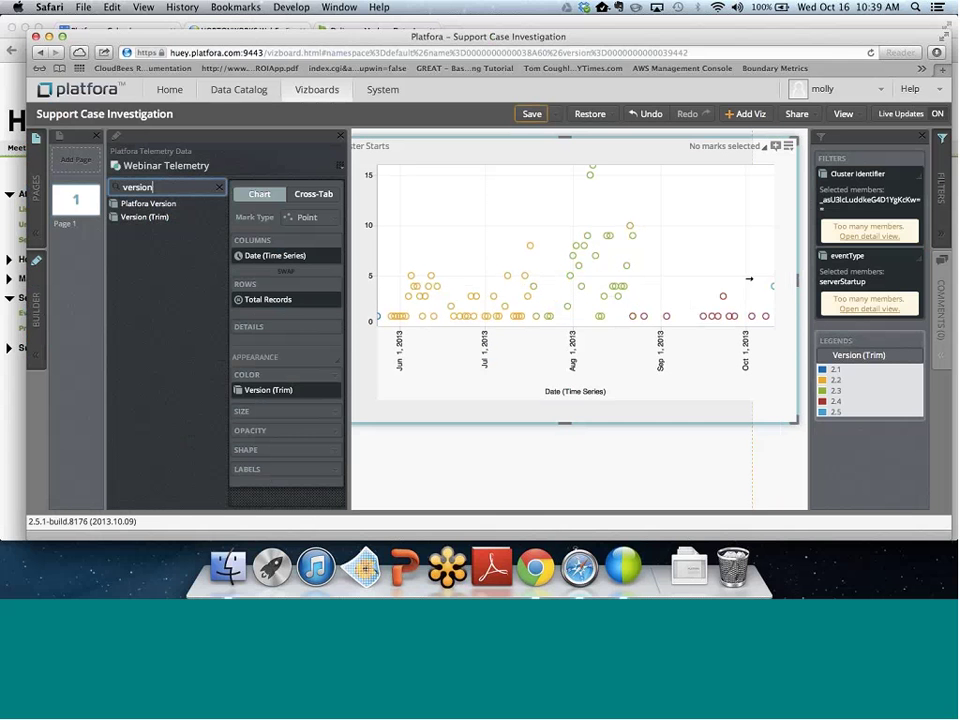
scroll(780, 220, left, 2)
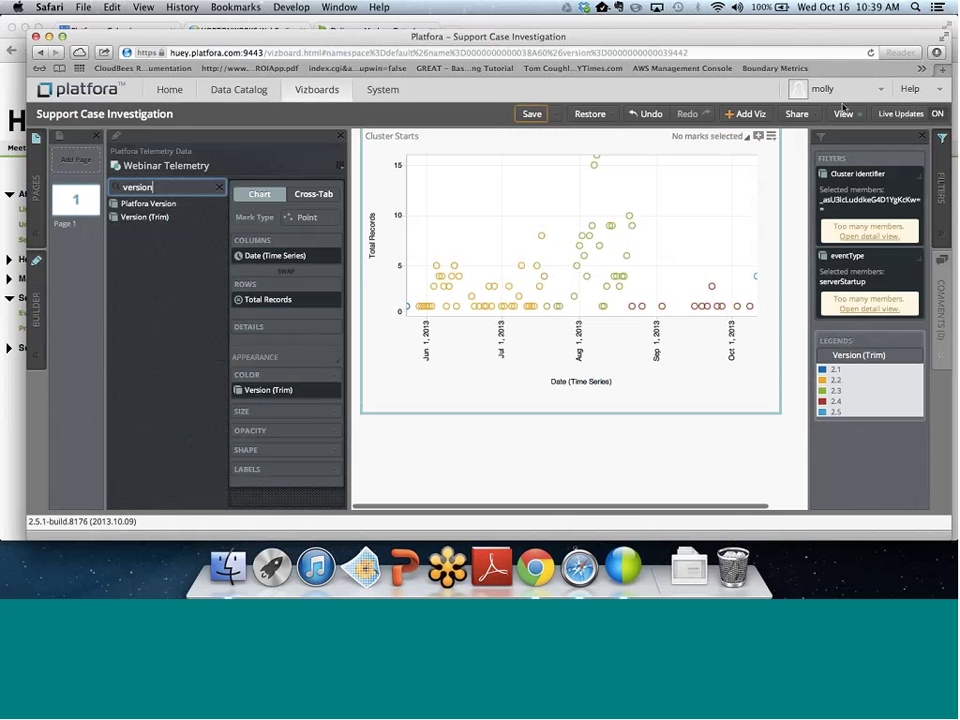
click(842, 116)
click(846, 116)
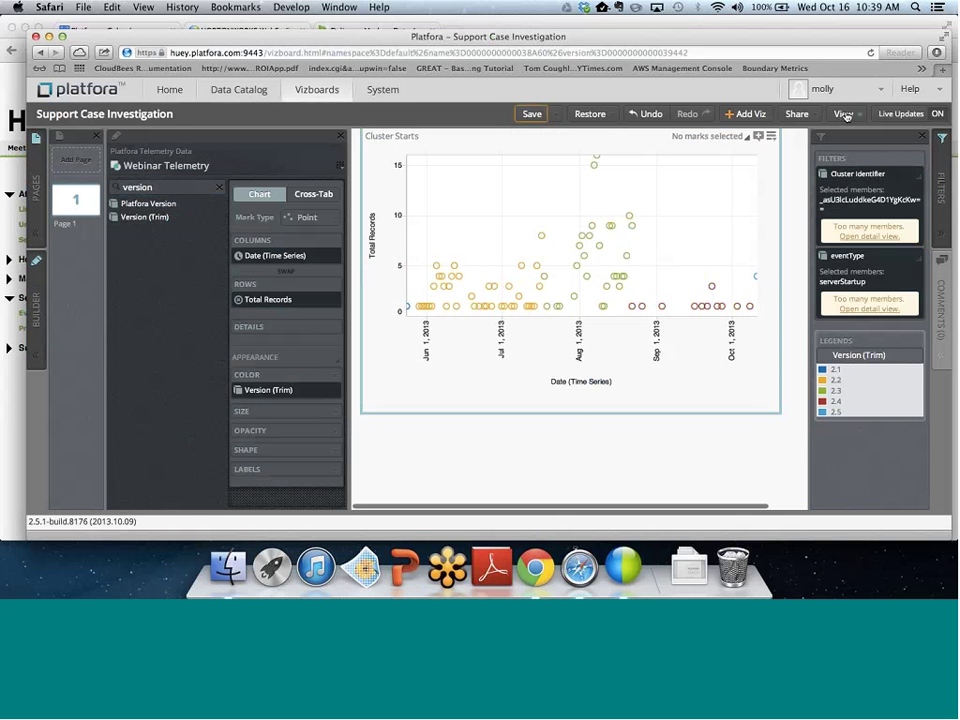
Add an empty visualization below the Cluster Starts chart and narrow it to fit the visible page area.
click(750, 114)
click(696, 437)
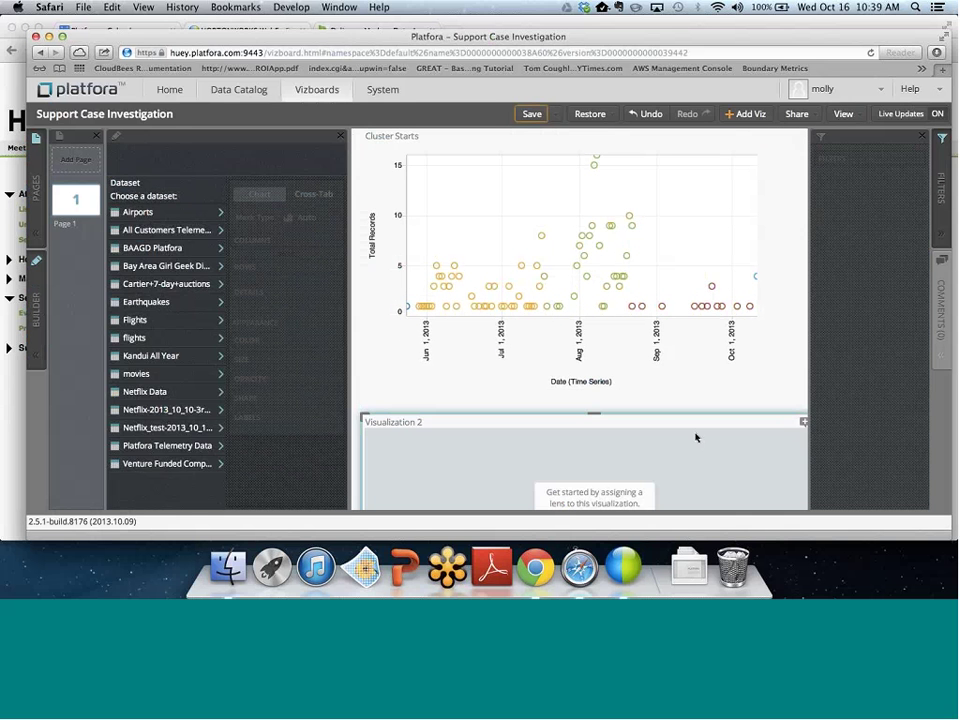
scroll(696, 437, down, 5)
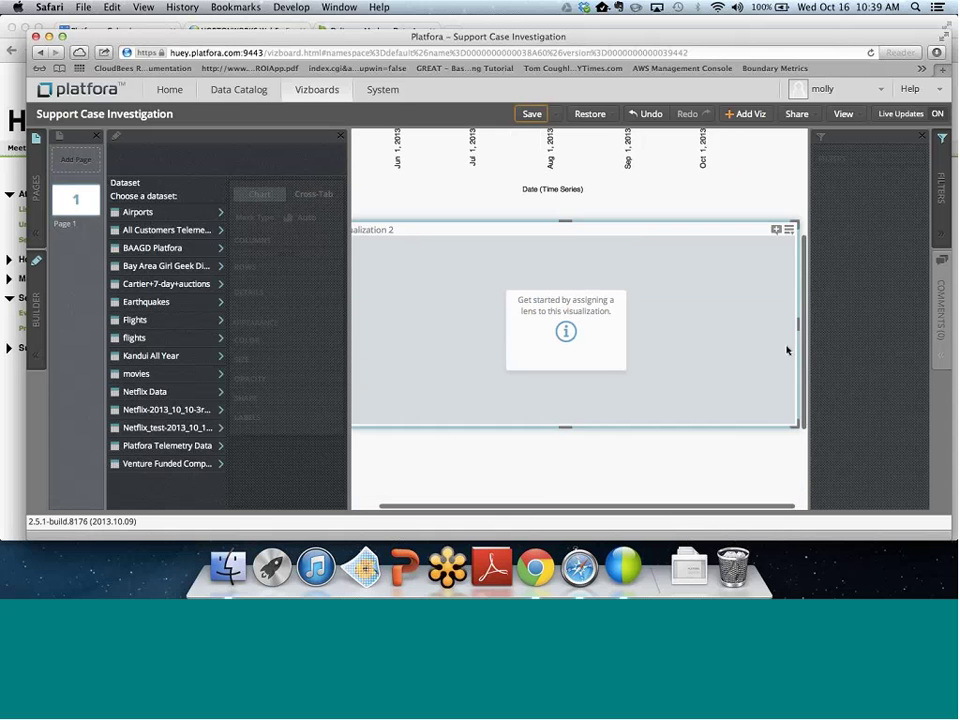
drag(798, 322, 724, 328)
scroll(670, 339, left, 2)
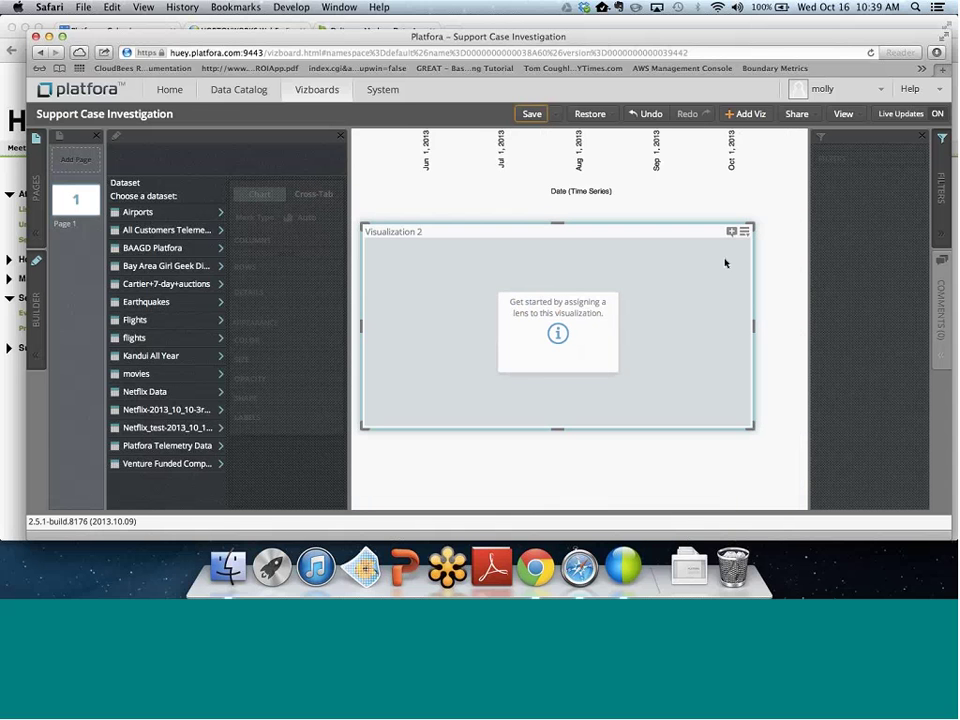
scroll(731, 240, up, 4)
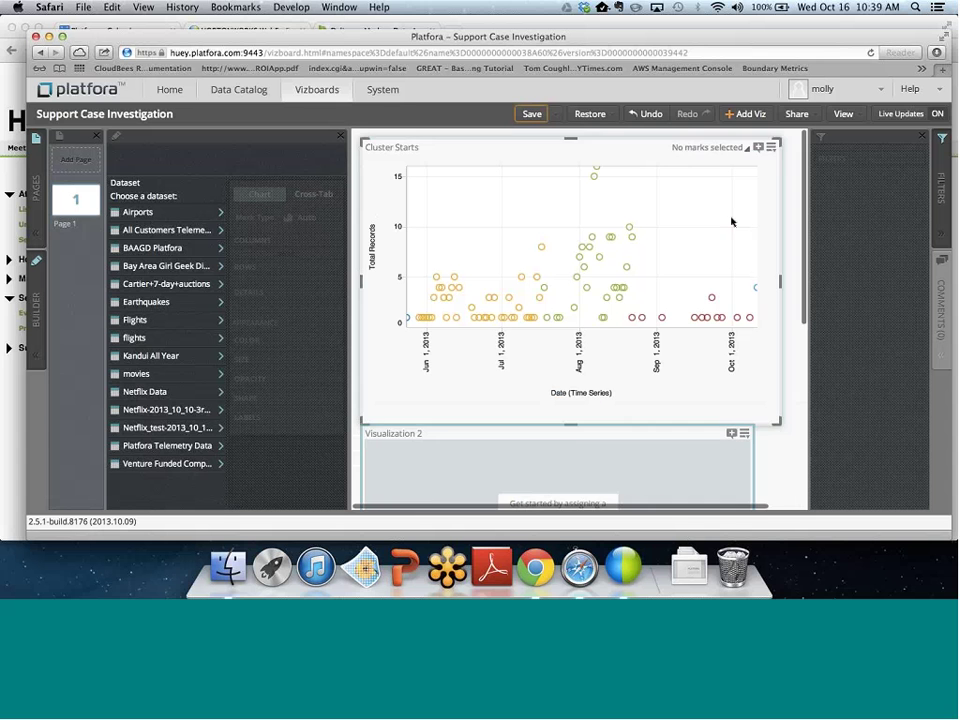
Duplicate the Cluster Starts chart and delete the empty Visualization 2.
click(769, 148)
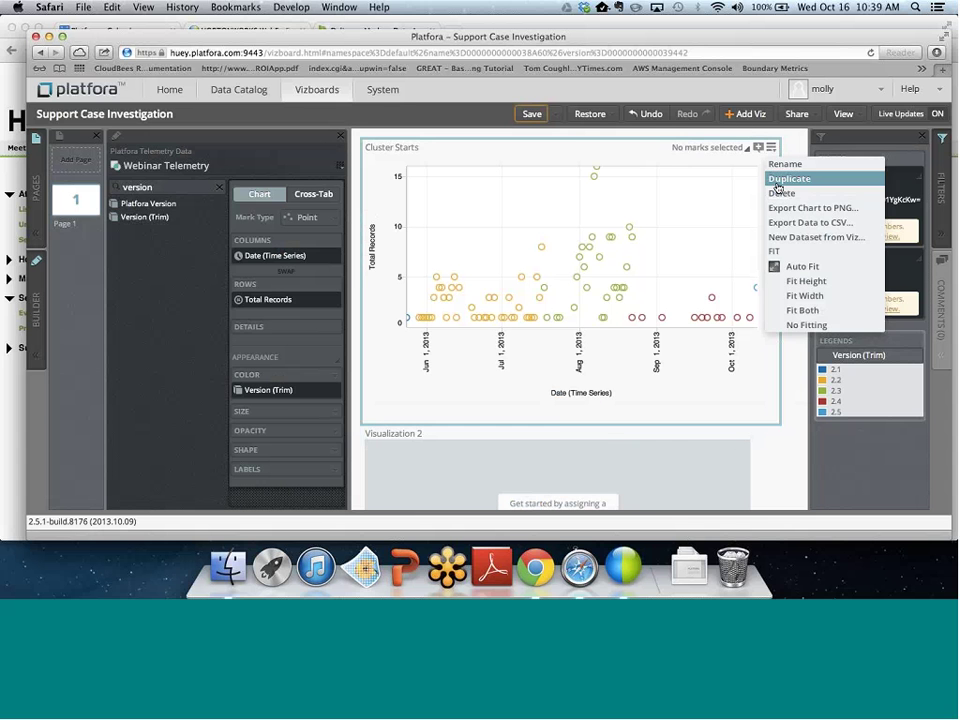
click(775, 180)
scroll(663, 487, down, 3)
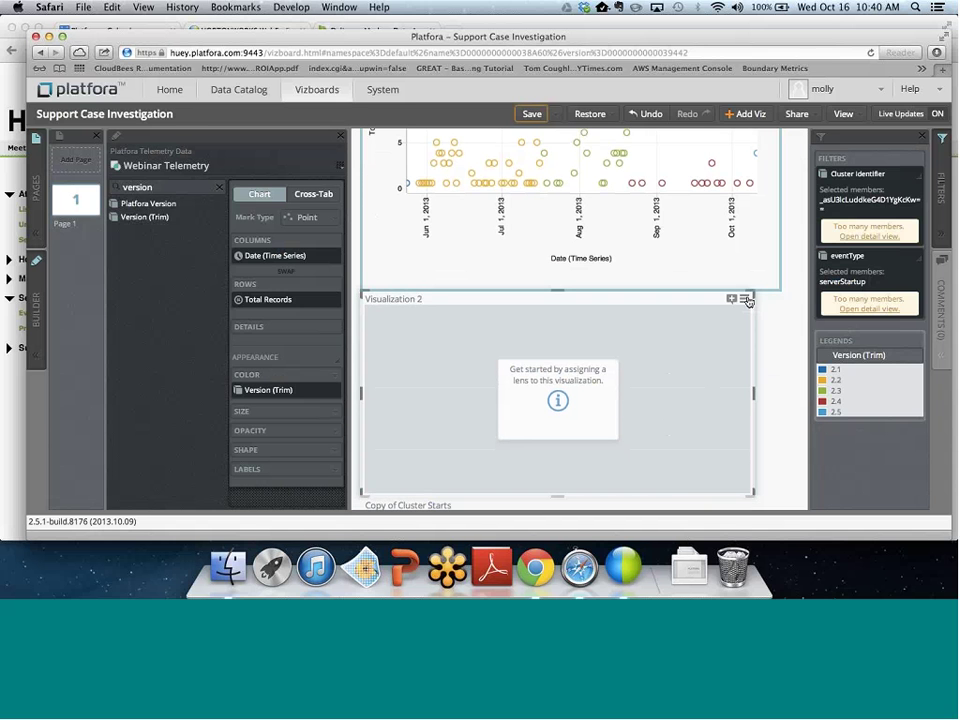
click(744, 298)
click(754, 344)
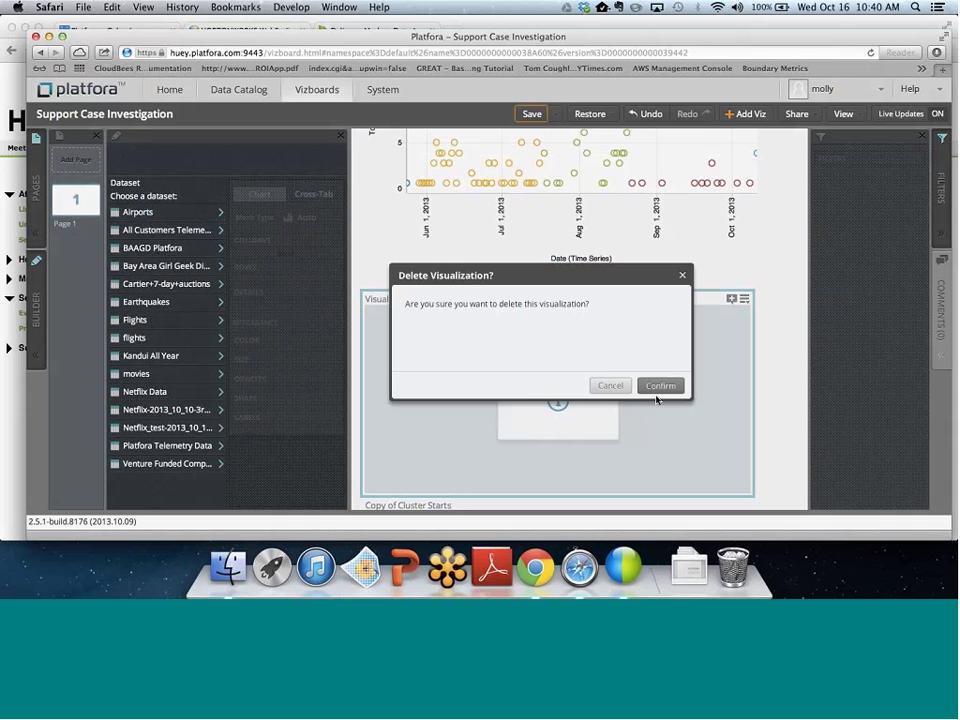
click(655, 386)
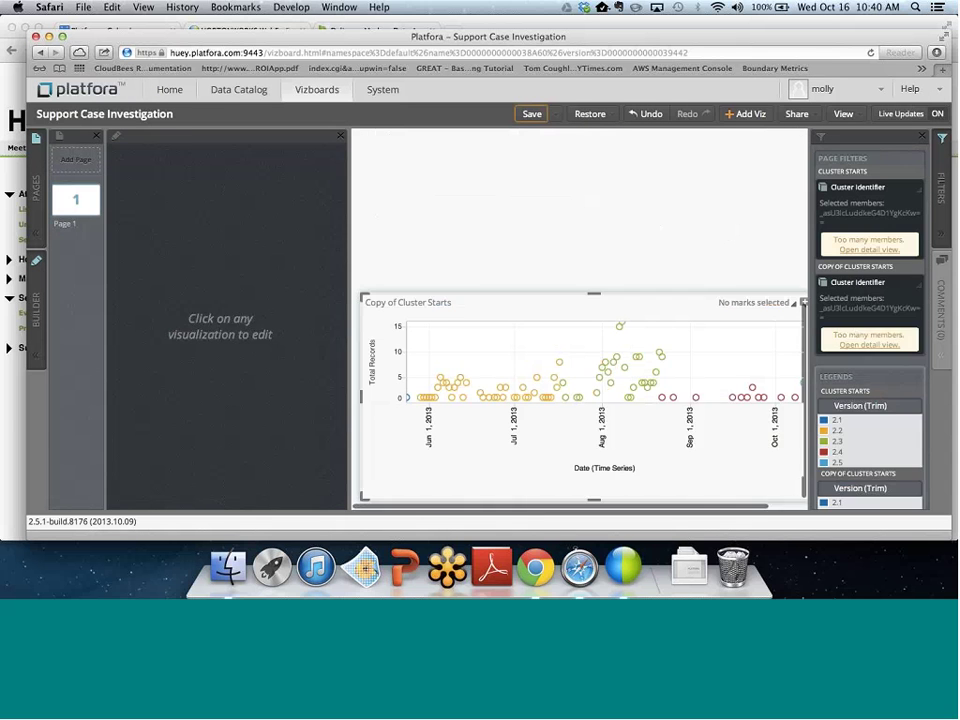
Change the eventType filter of the Copy of Cluster Starts chart to include only login instead of serverStartup.
click(663, 335)
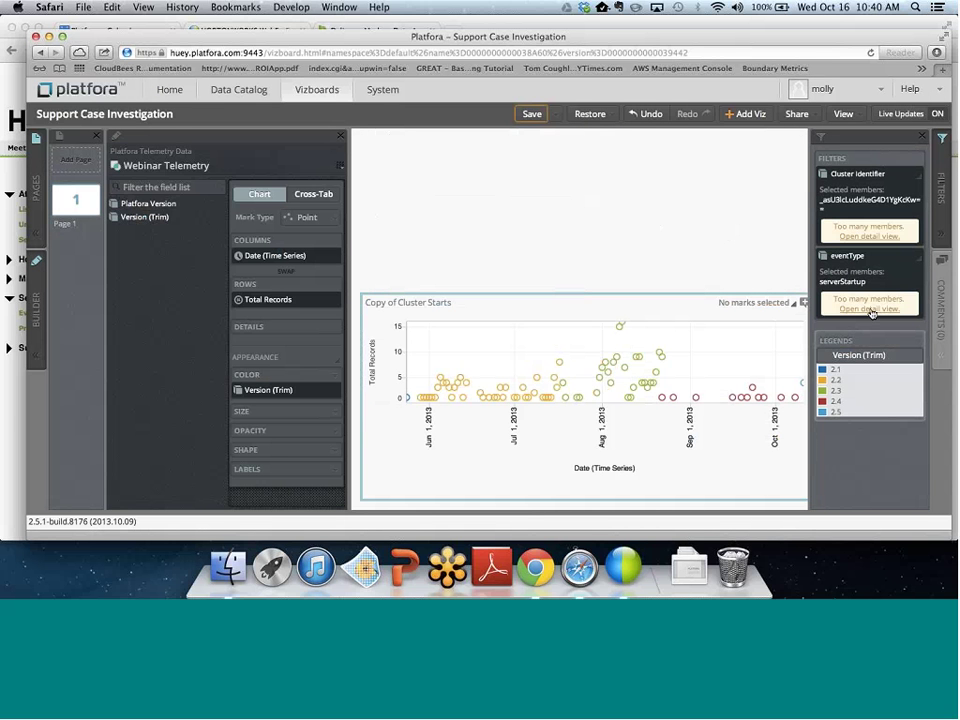
click(870, 309)
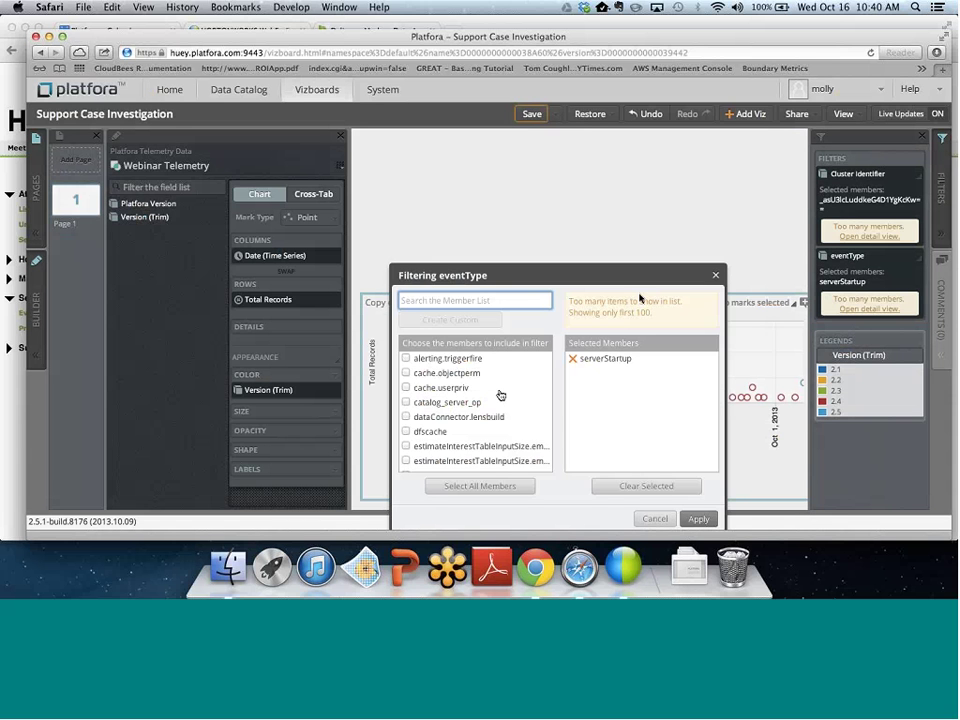
scroll(500, 394, down, 3)
scroll(501, 396, down, 3)
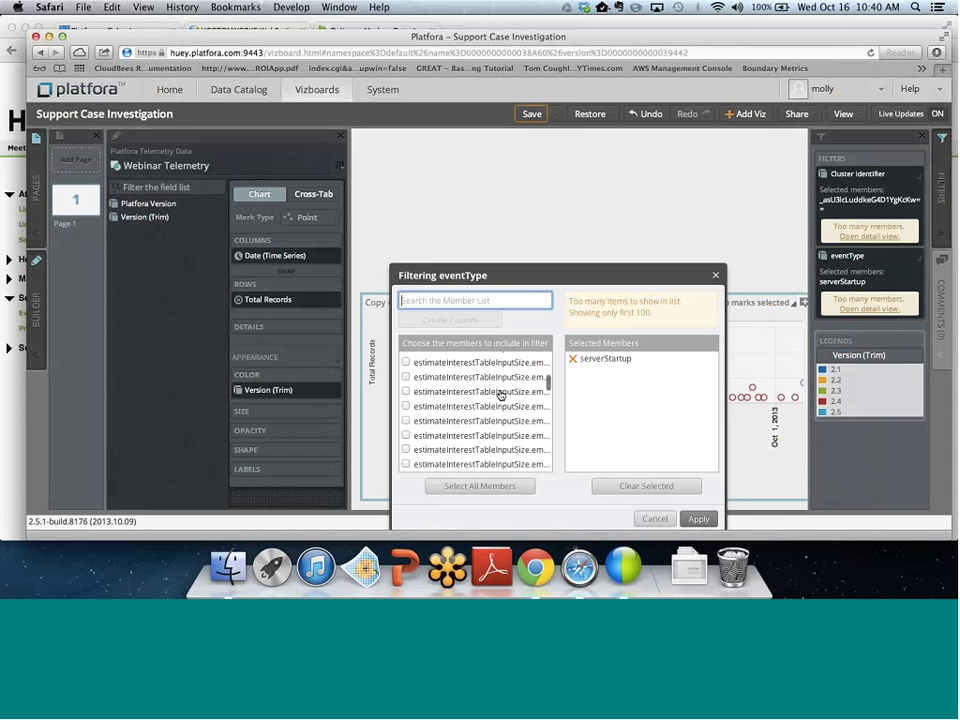
text(log)
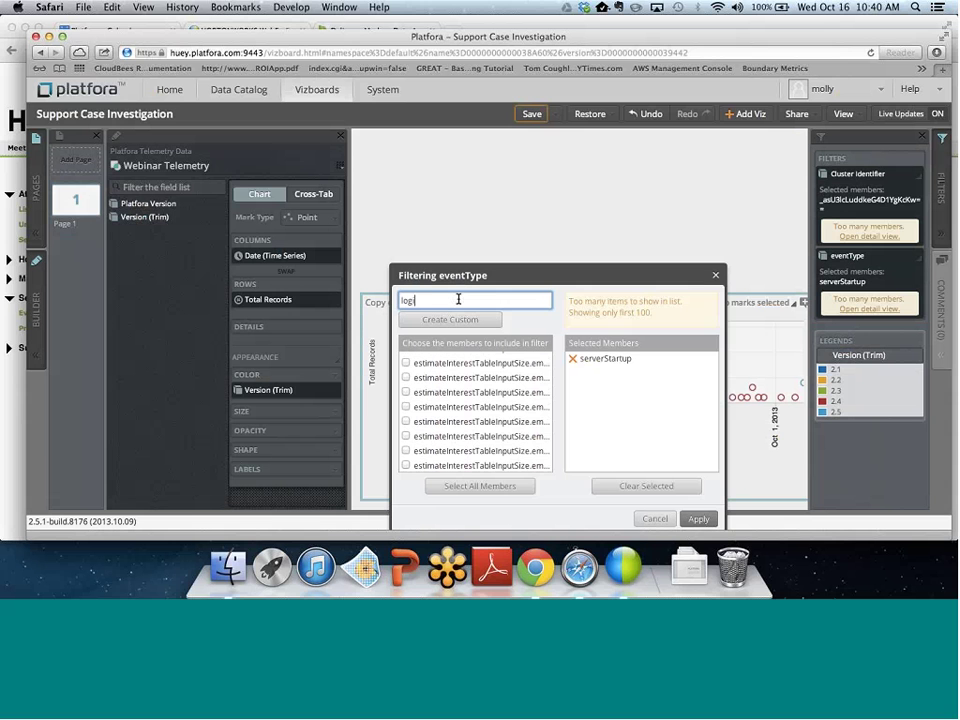
text(in)
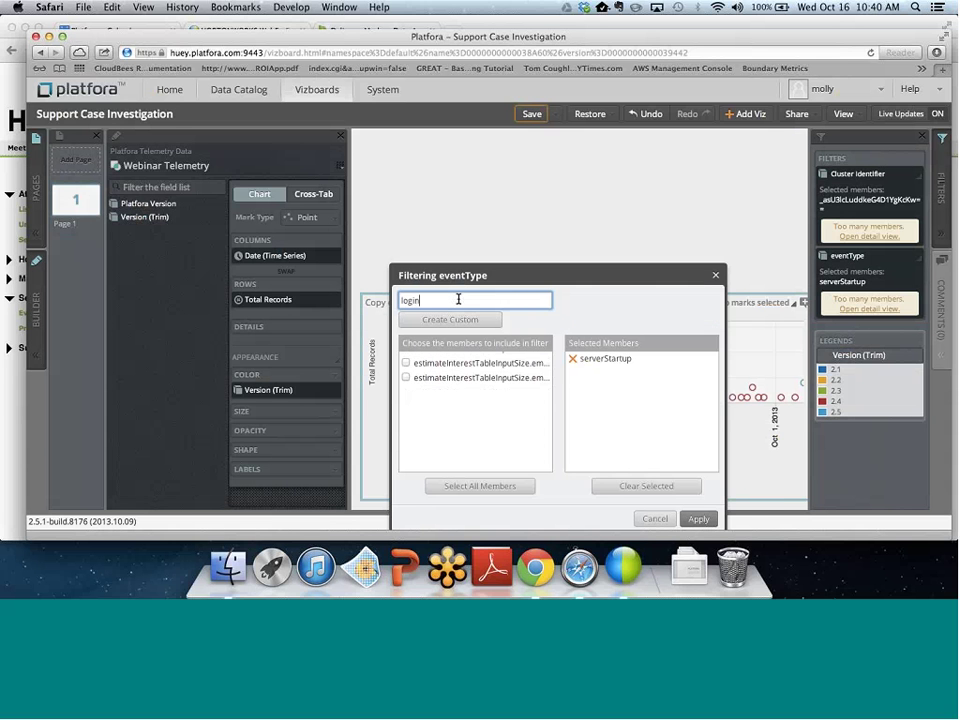
click(406, 358)
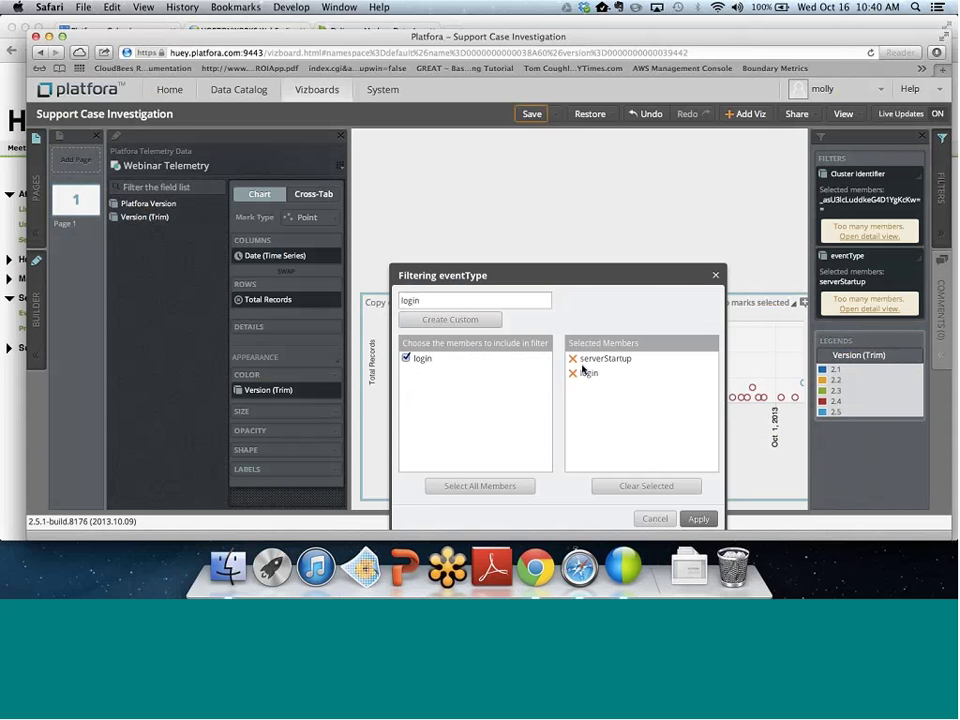
click(698, 518)
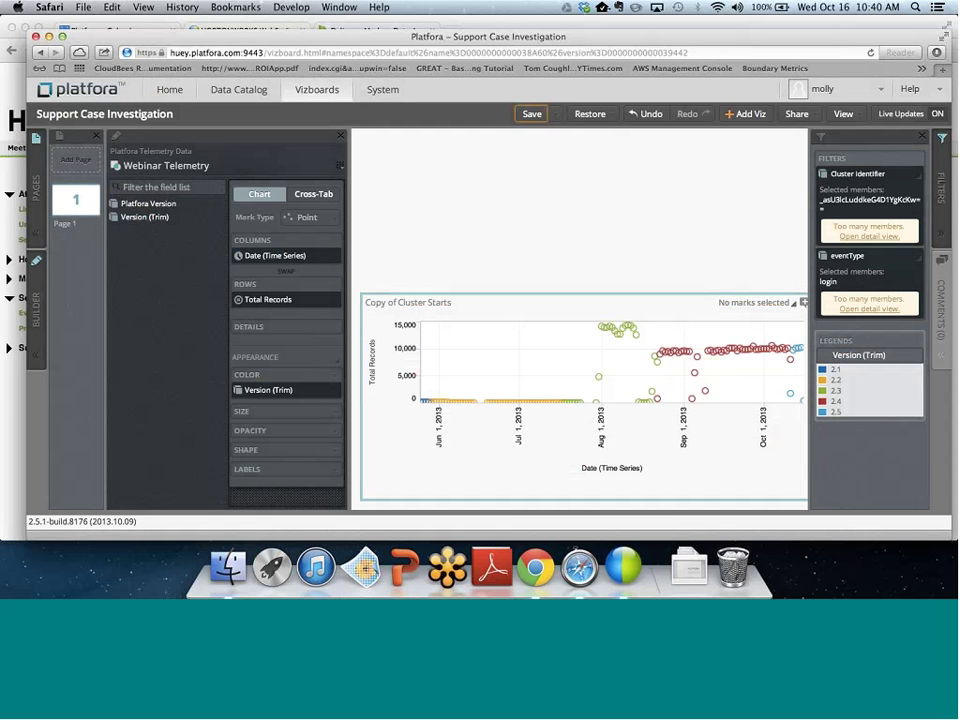
Replace Date (Time Series) with the Date field in the copied chart's columns and set its mark type to Auto.
click(168, 187)
text(date)
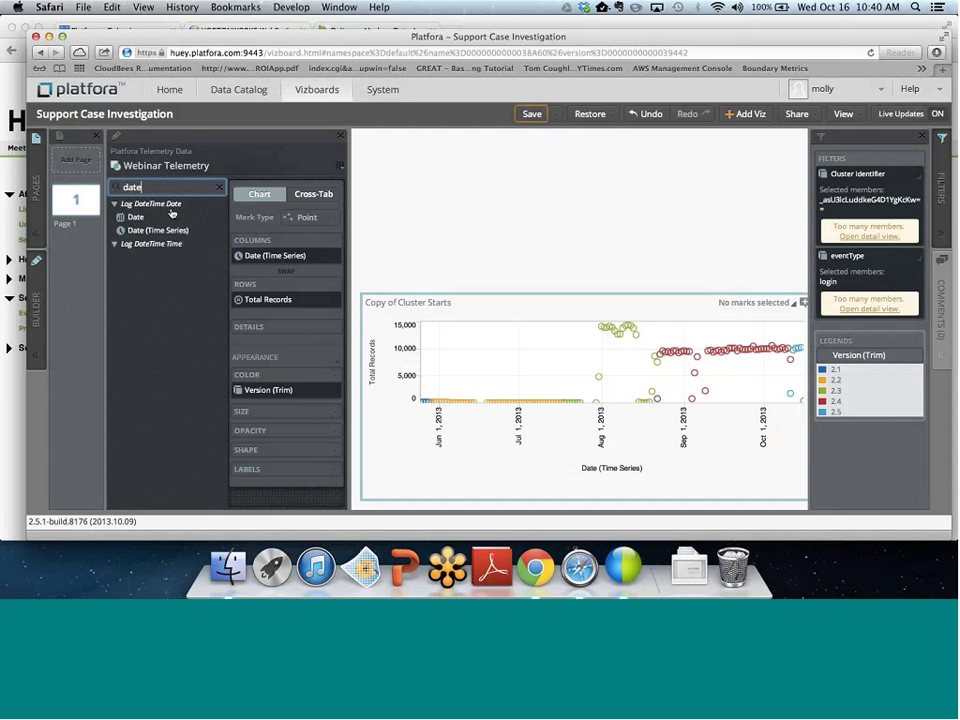
drag(135, 217, 278, 257)
click(308, 217)
click(324, 236)
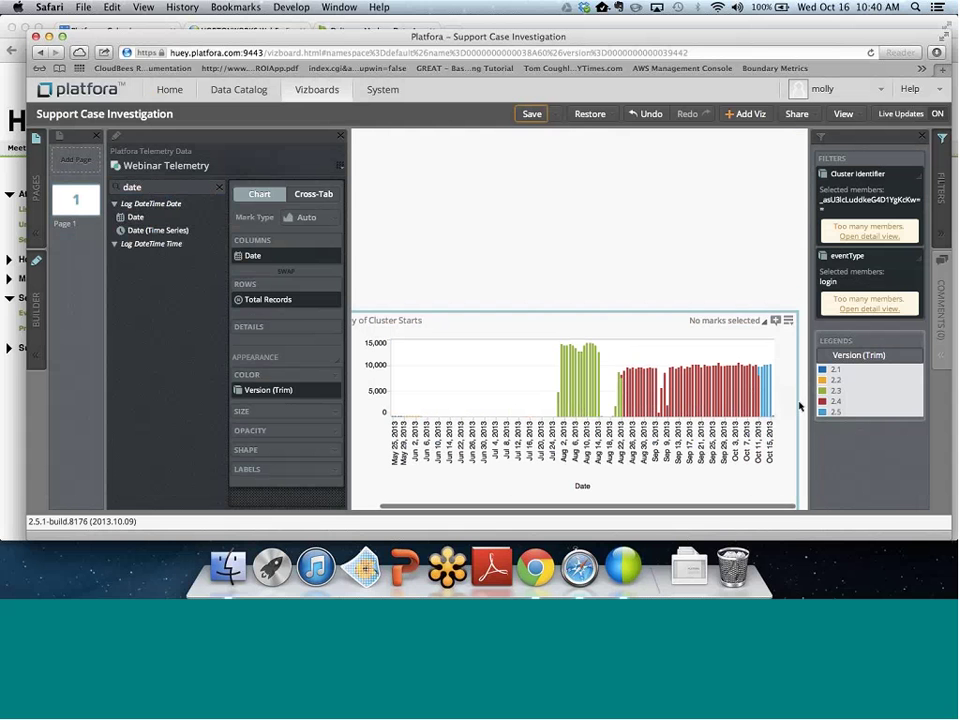
mouse_move(697, 387)
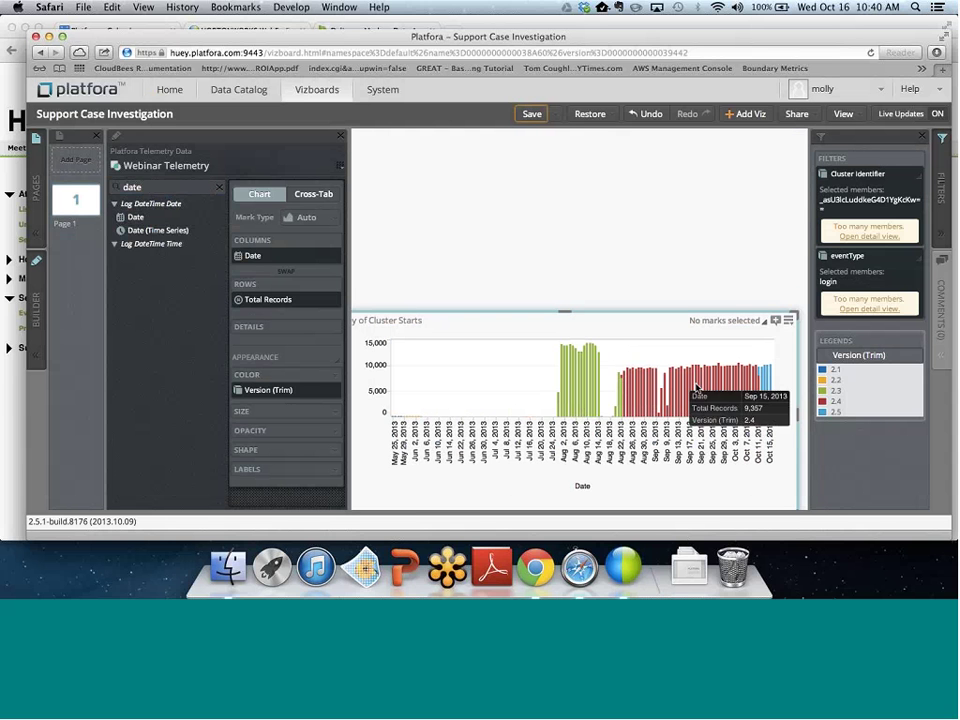
Rename the copied chart to Logins and narrow it to fit the visible page area.
click(789, 320)
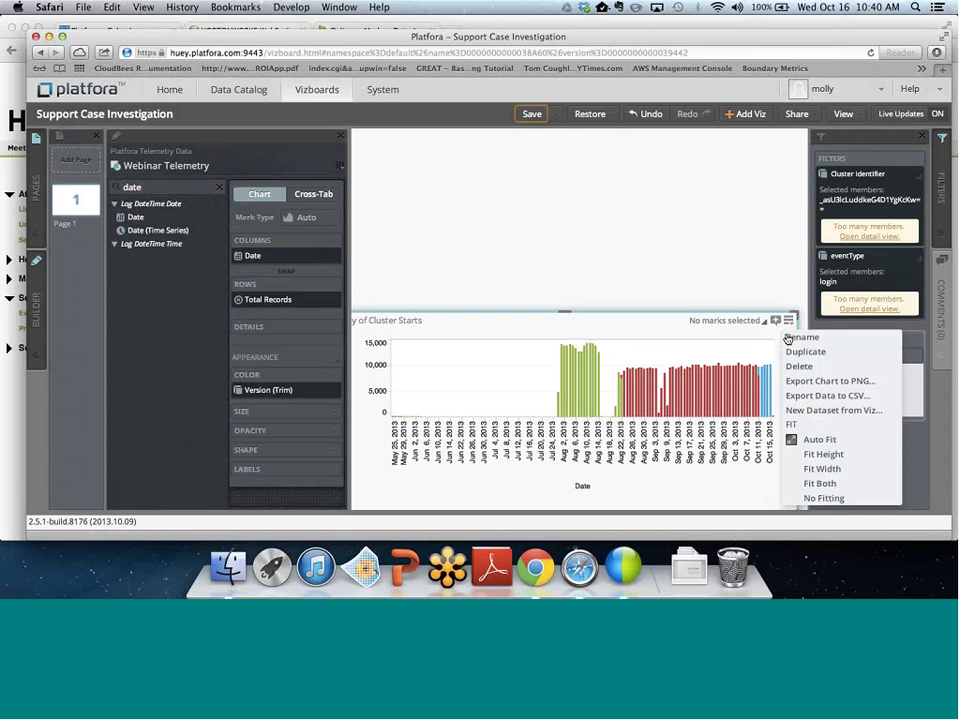
click(799, 337)
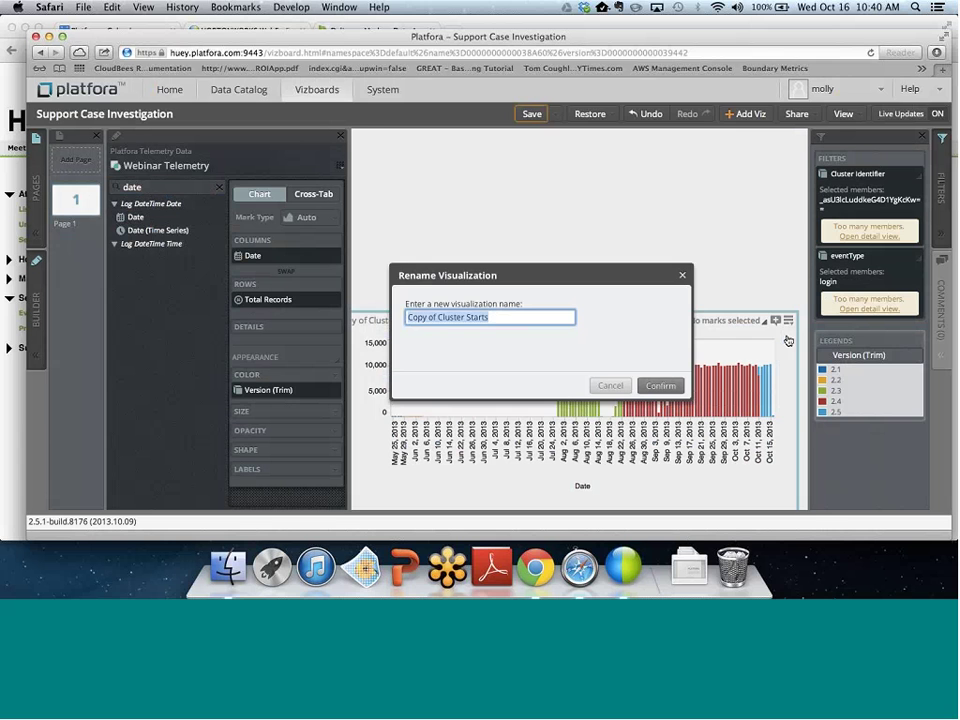
text(Logins)
key(Return)
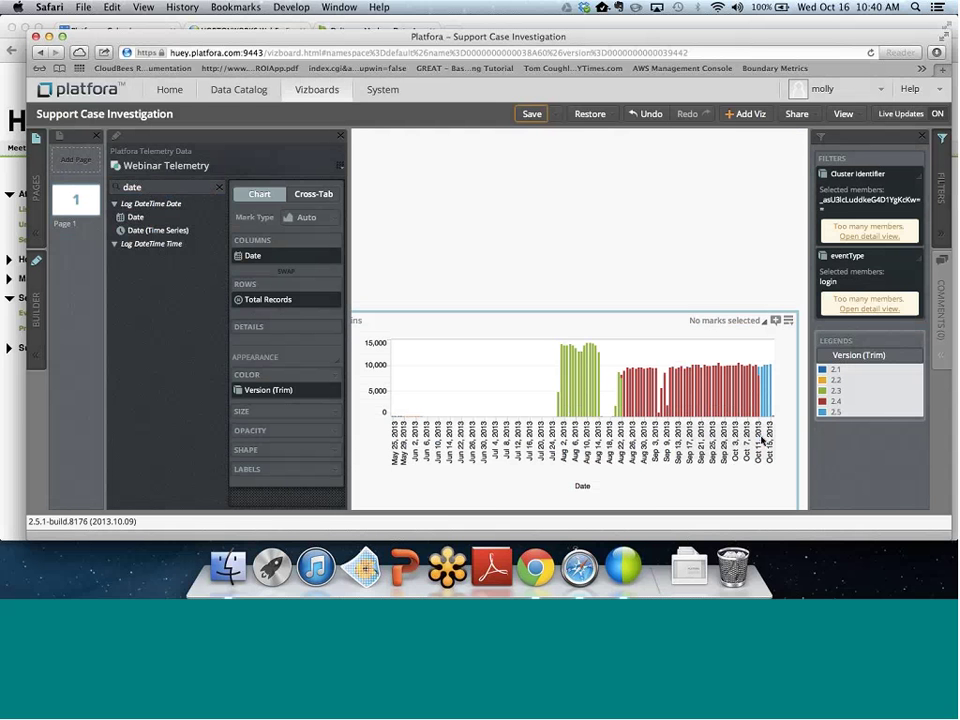
drag(798, 416, 744, 416)
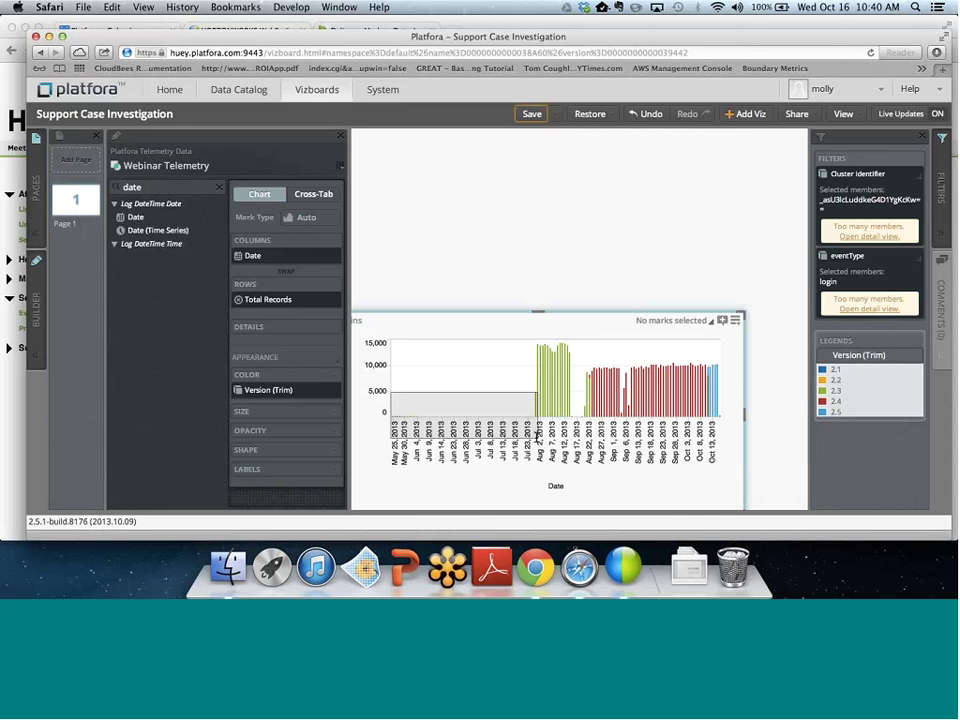
Isolate the low bars from May 25 to late July 2013 in the Logins chart, and undo the isolation.
drag(388, 345, 533, 420)
click(692, 322)
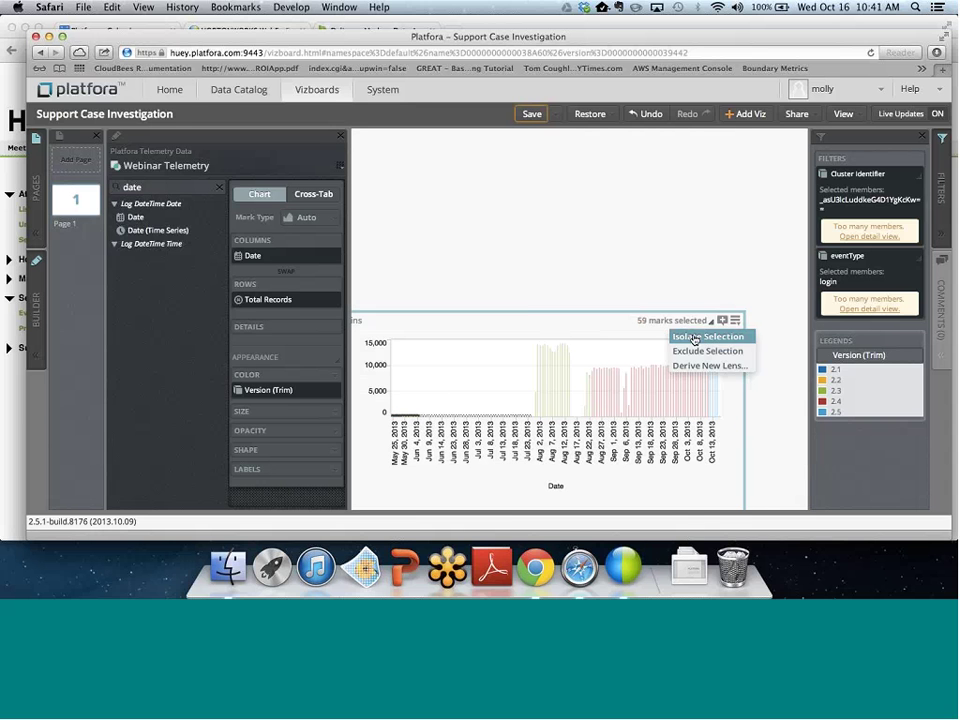
click(690, 337)
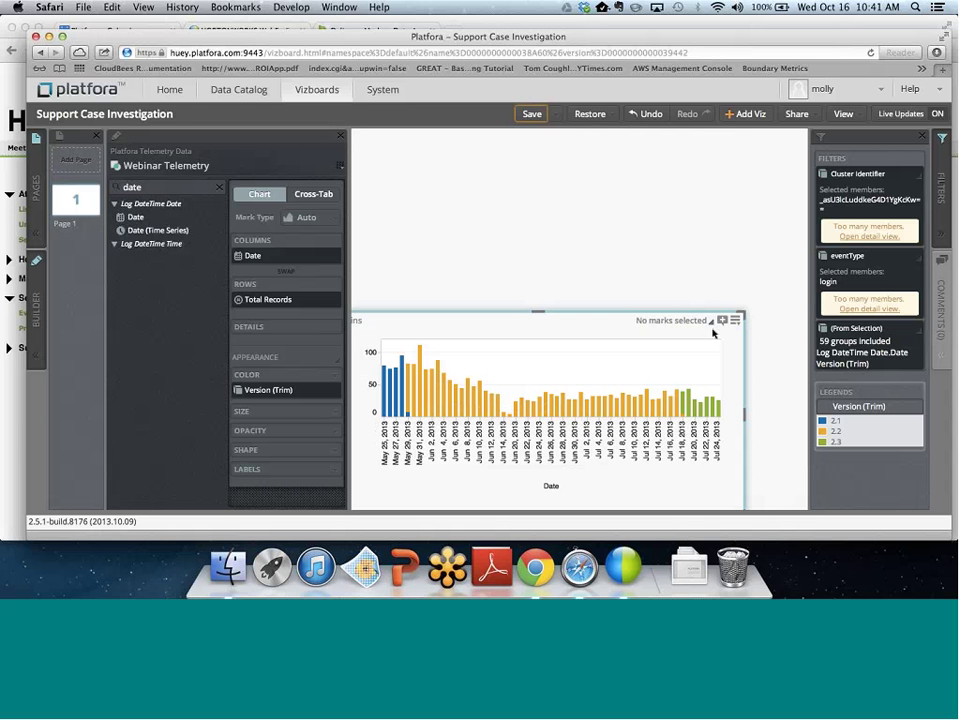
click(643, 114)
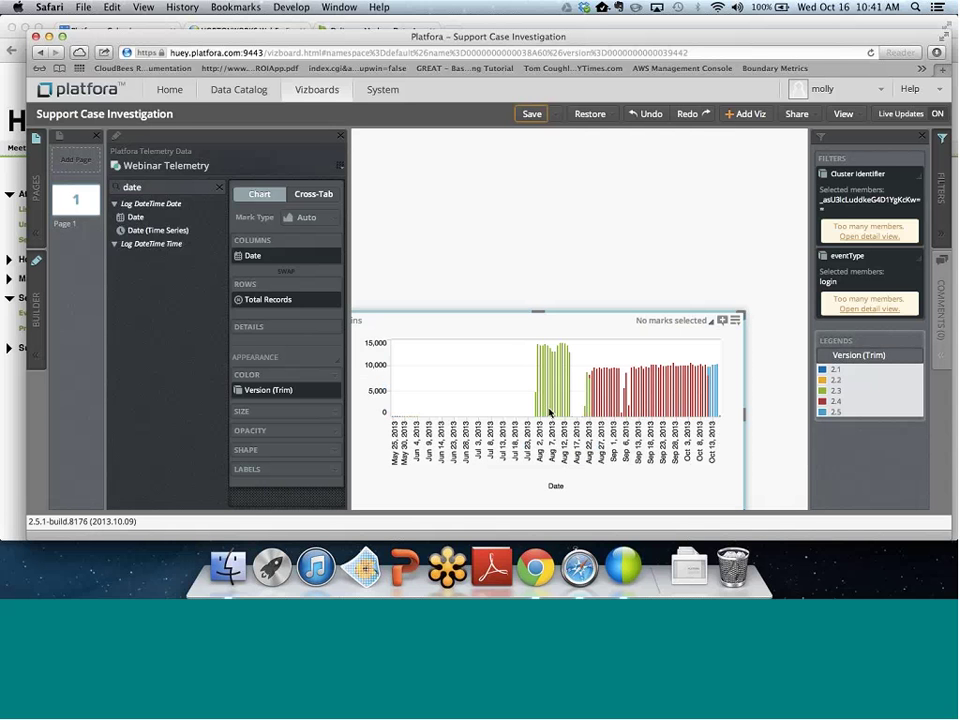
mouse_move(550, 410)
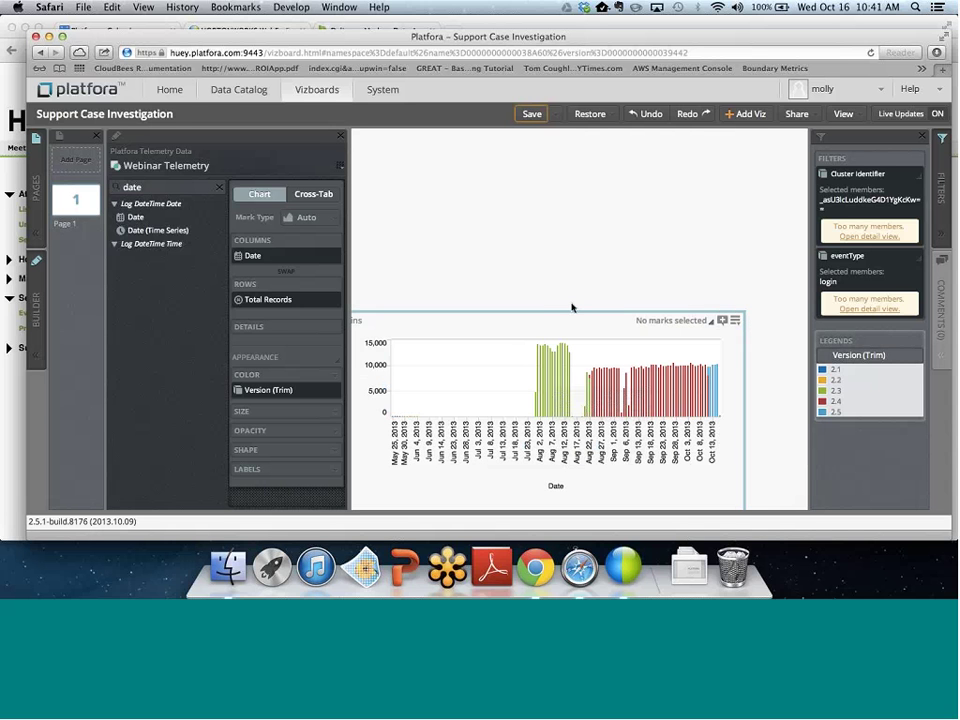
Move the Logins chart up so that it sits just beneath the Cluster Starts chart.
drag(570, 310, 561, 287)
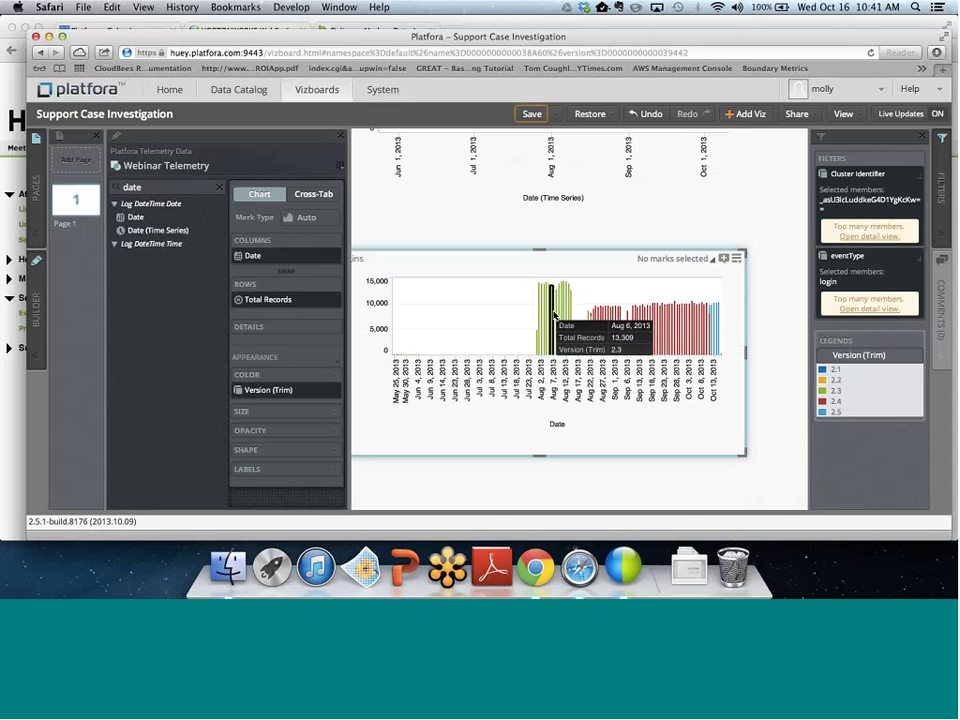
click(584, 336)
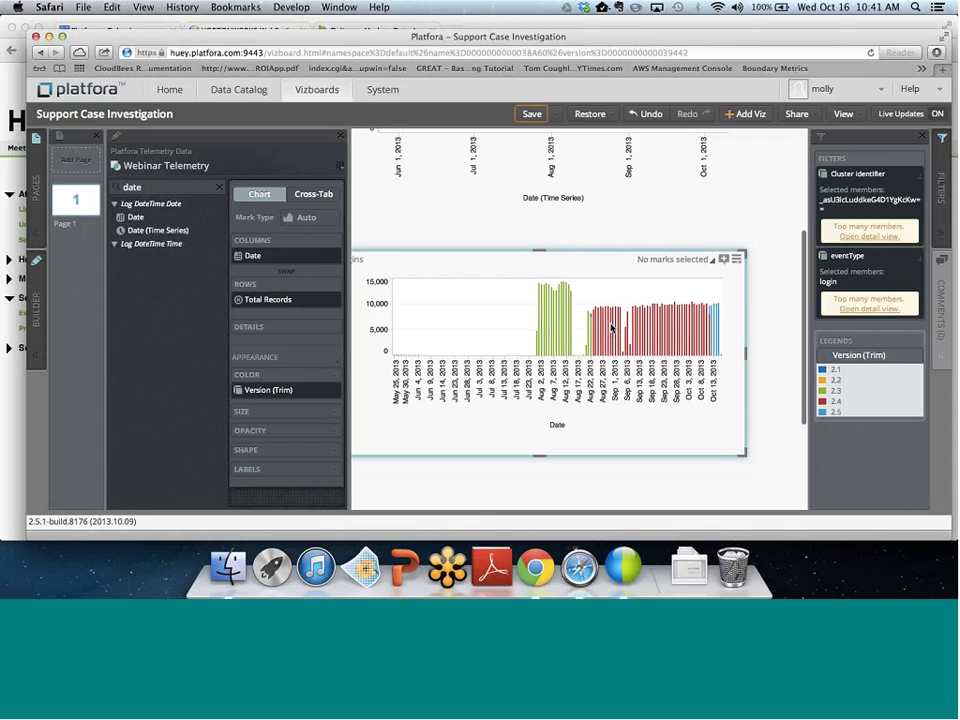
Examine the dates and record counts of the version 2.4 marks from late August 2013 onward in the Cluster Starts chart.
scroll(612, 320, up, 4)
scroll(625, 214, up, 2)
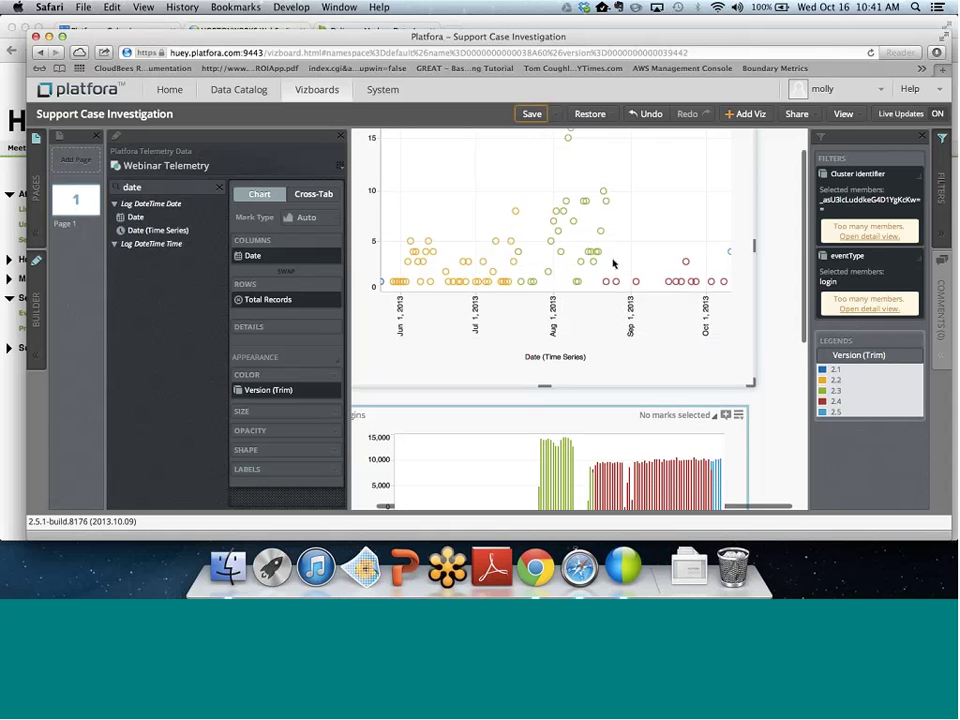
mouse_move(606, 282)
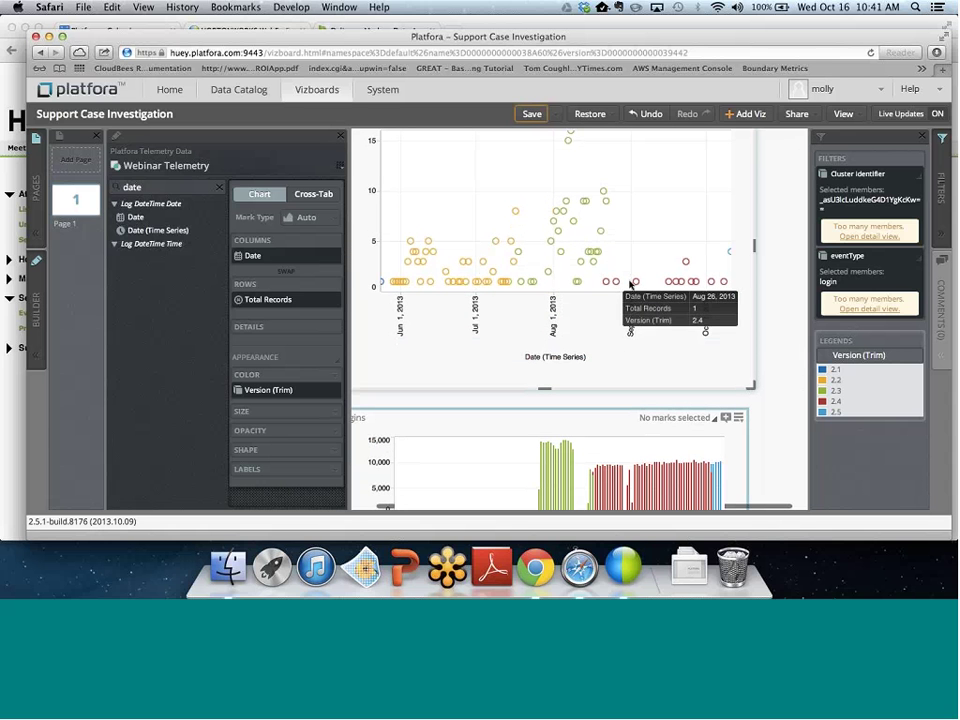
mouse_move(667, 298)
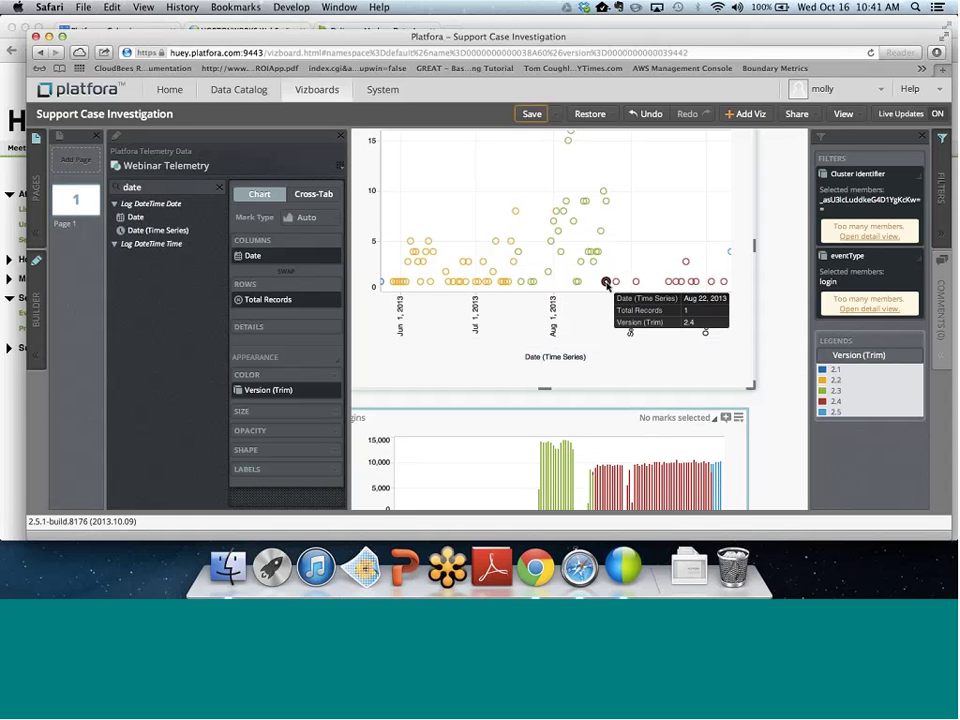
mouse_move(636, 283)
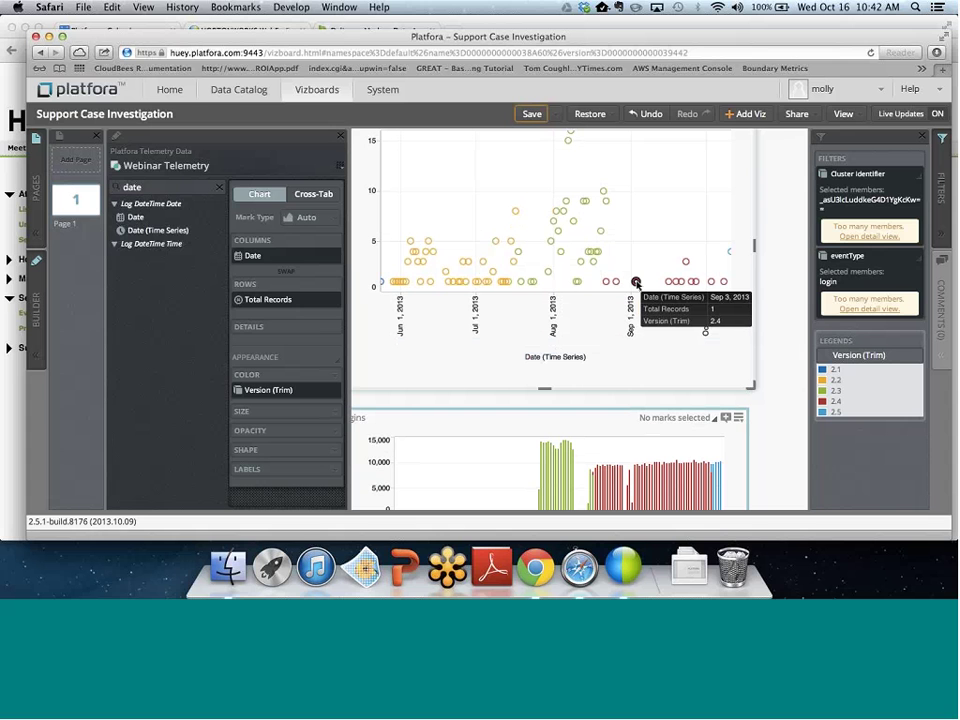
mouse_move(691, 283)
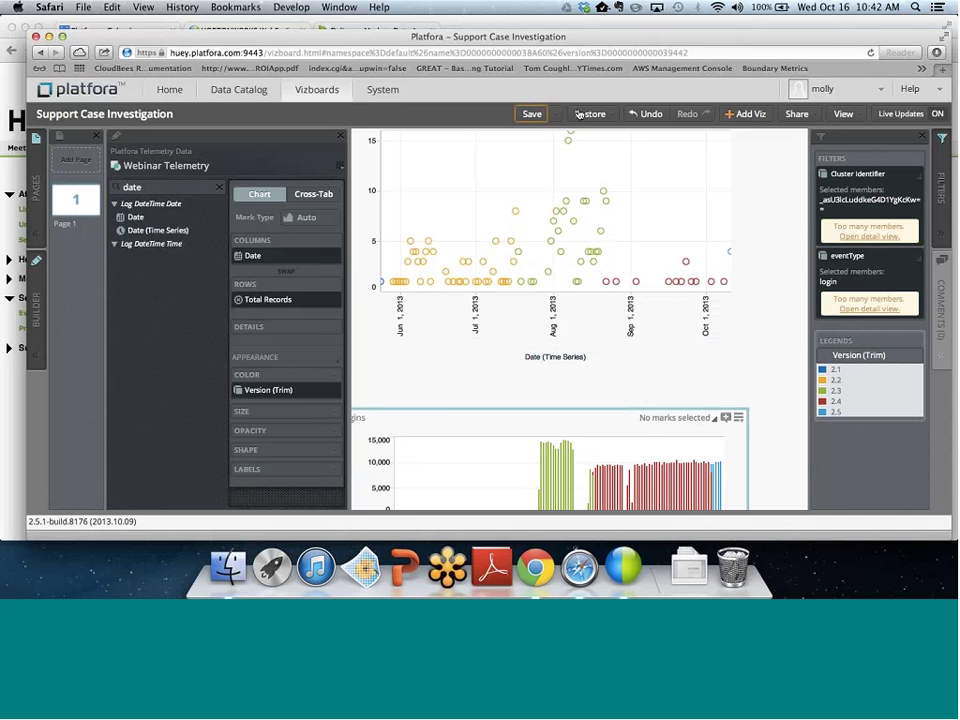
Modify the Webinar Telemetry lens by adding the Build Number field, and build the updated lens.
click(342, 167)
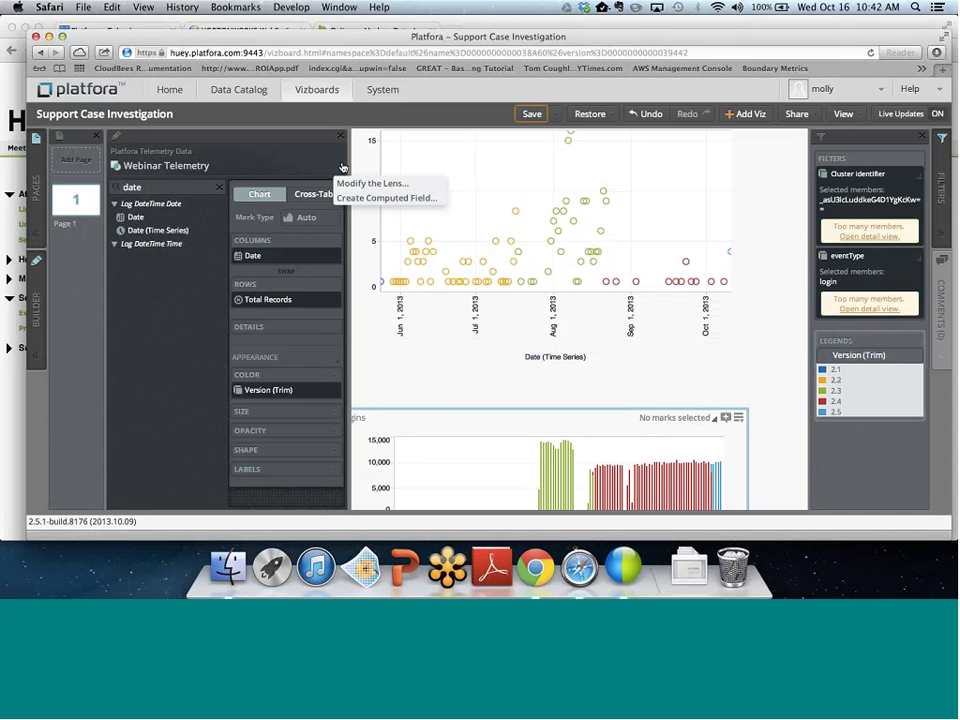
click(348, 186)
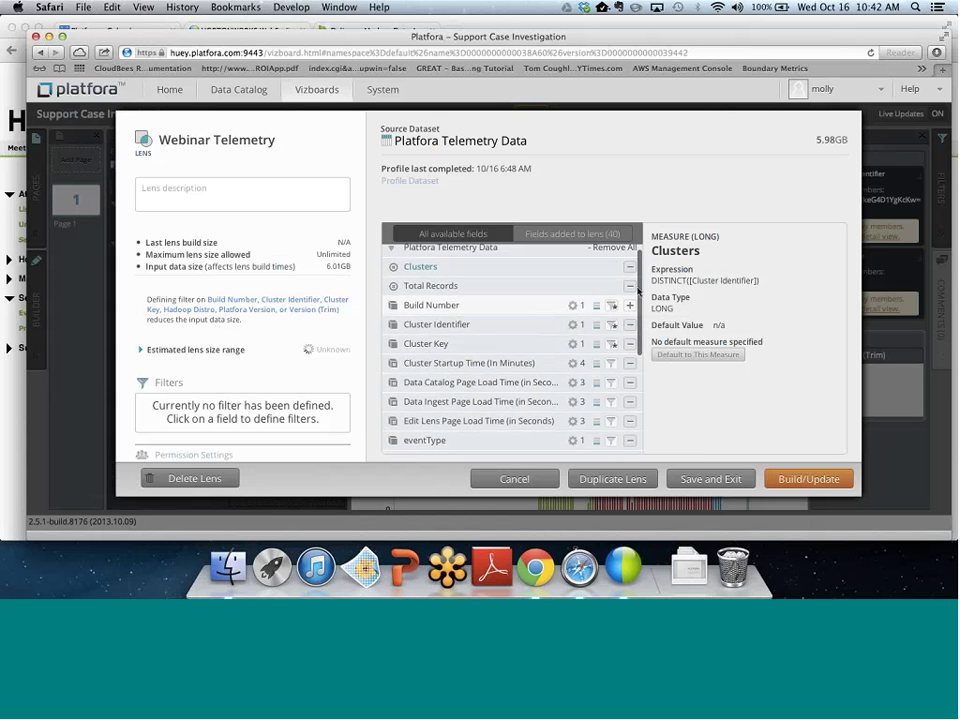
click(628, 307)
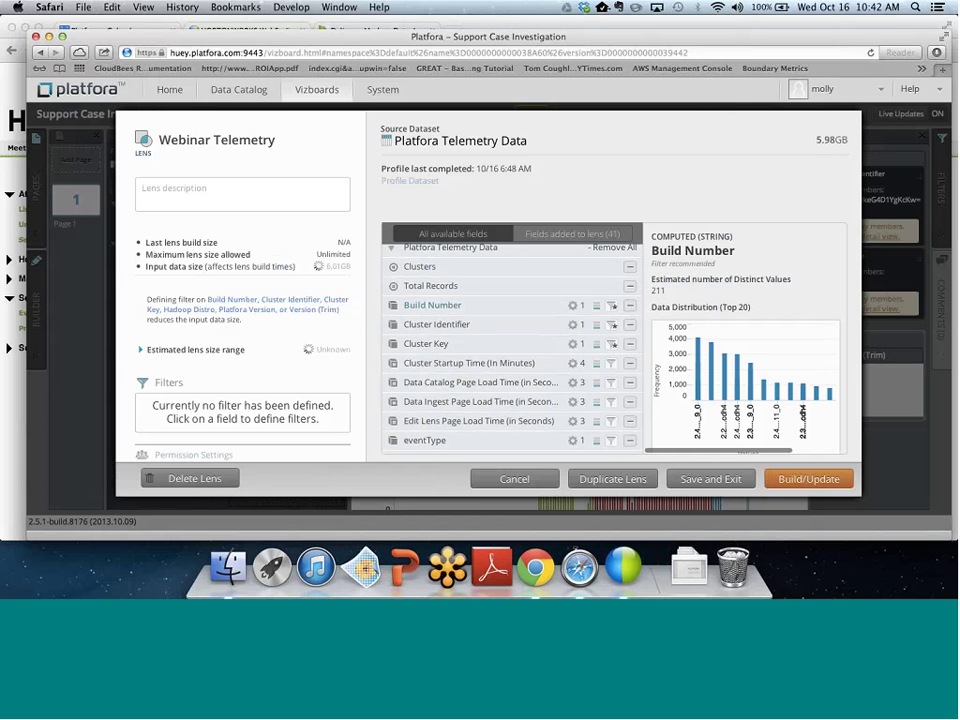
click(808, 479)
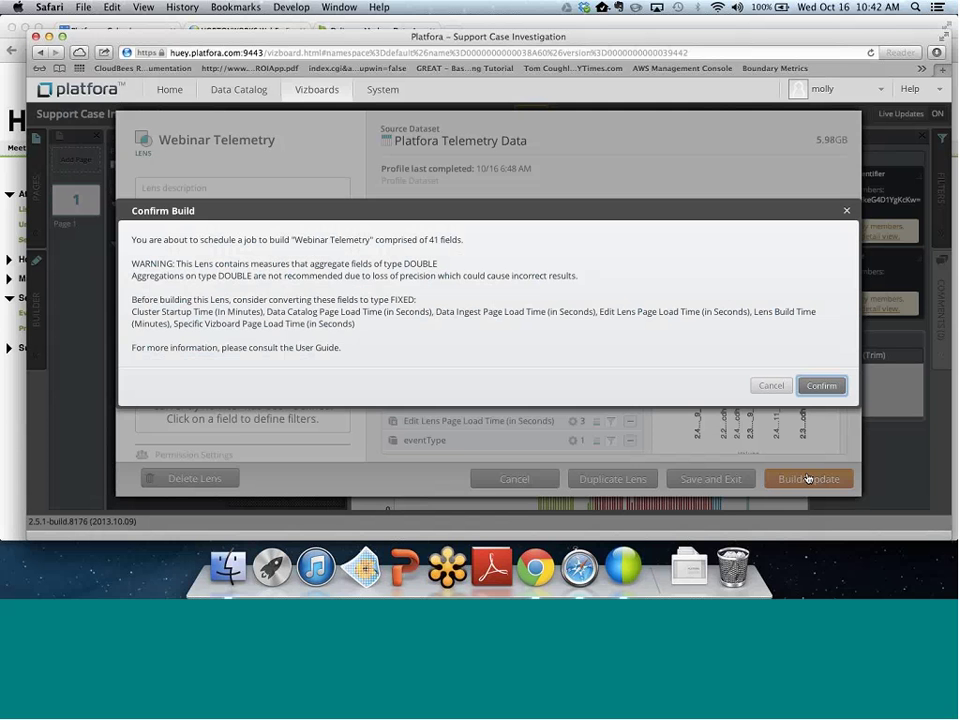
click(815, 392)
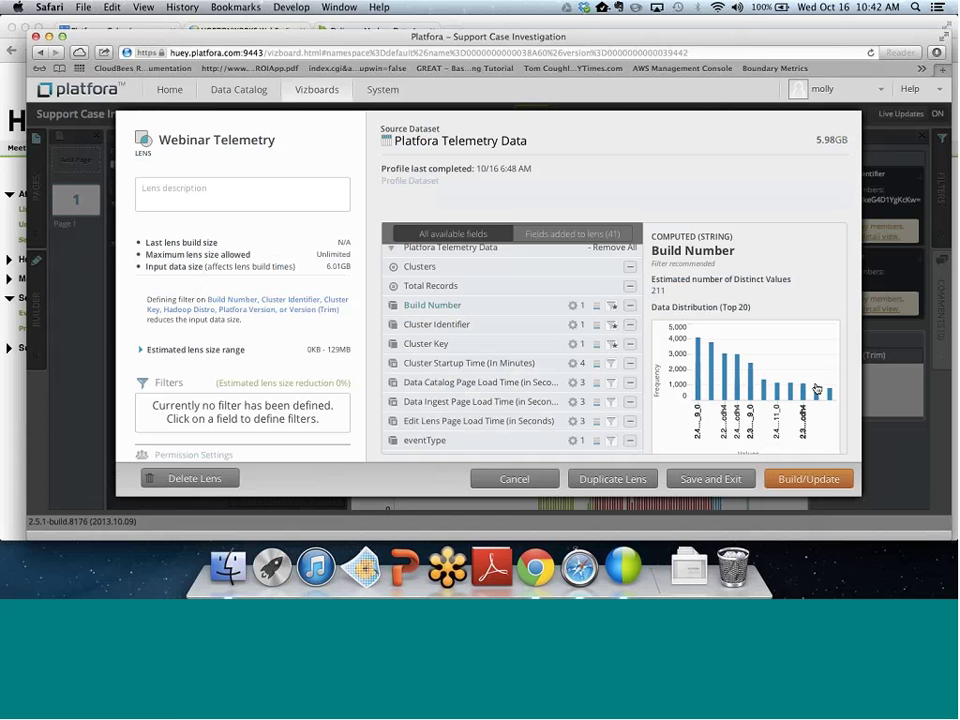